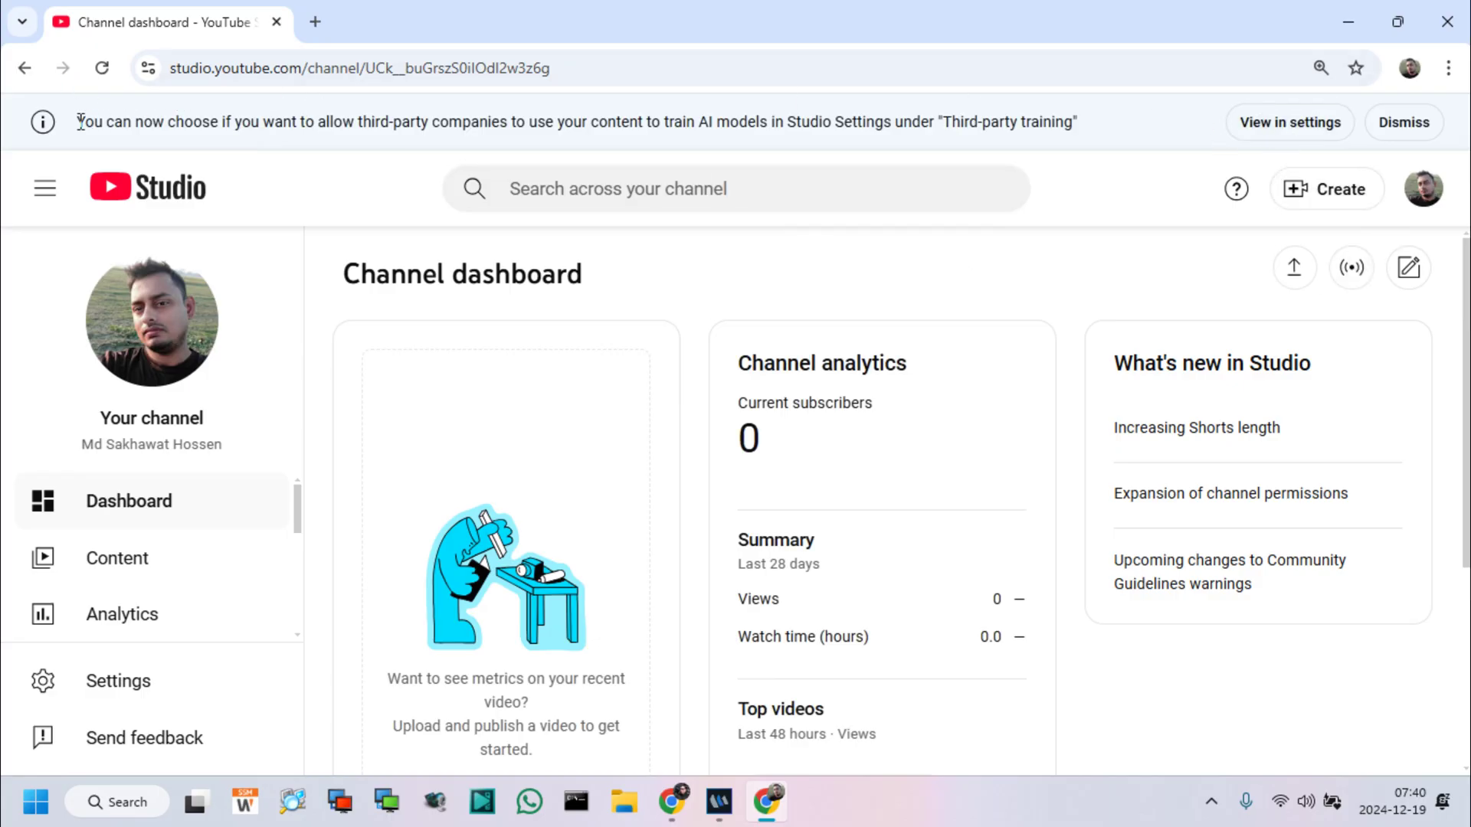
Enlarge the page to 200% and read the third-party training notice
{"action": "left_click_drag", "start_coordinate": [80, 122], "coordinate": [1104, 137]}
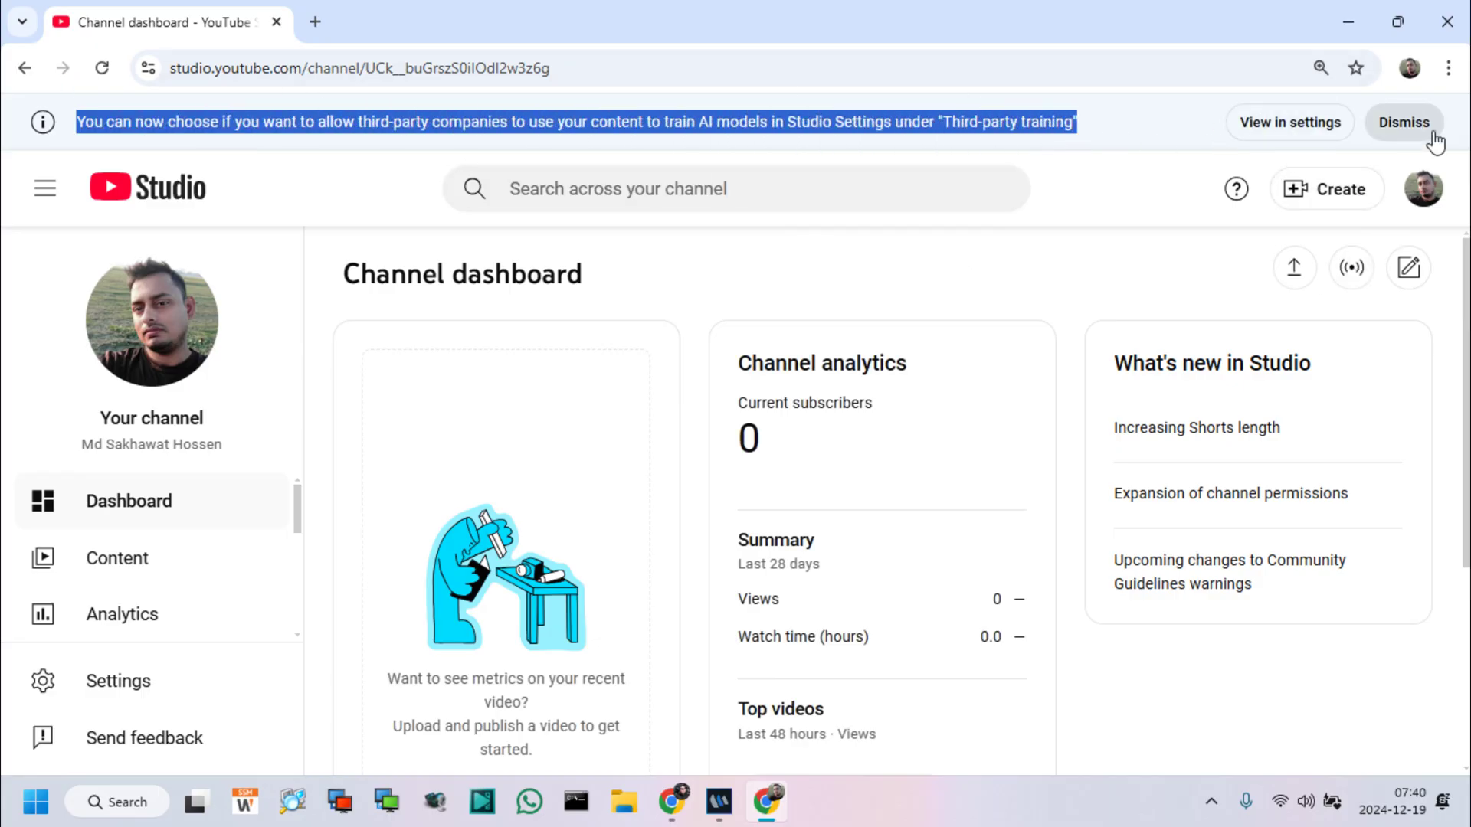
{"action": "left_click", "coordinate": [1448, 68]}
{"action": "left_click", "coordinate": [1390, 500]}
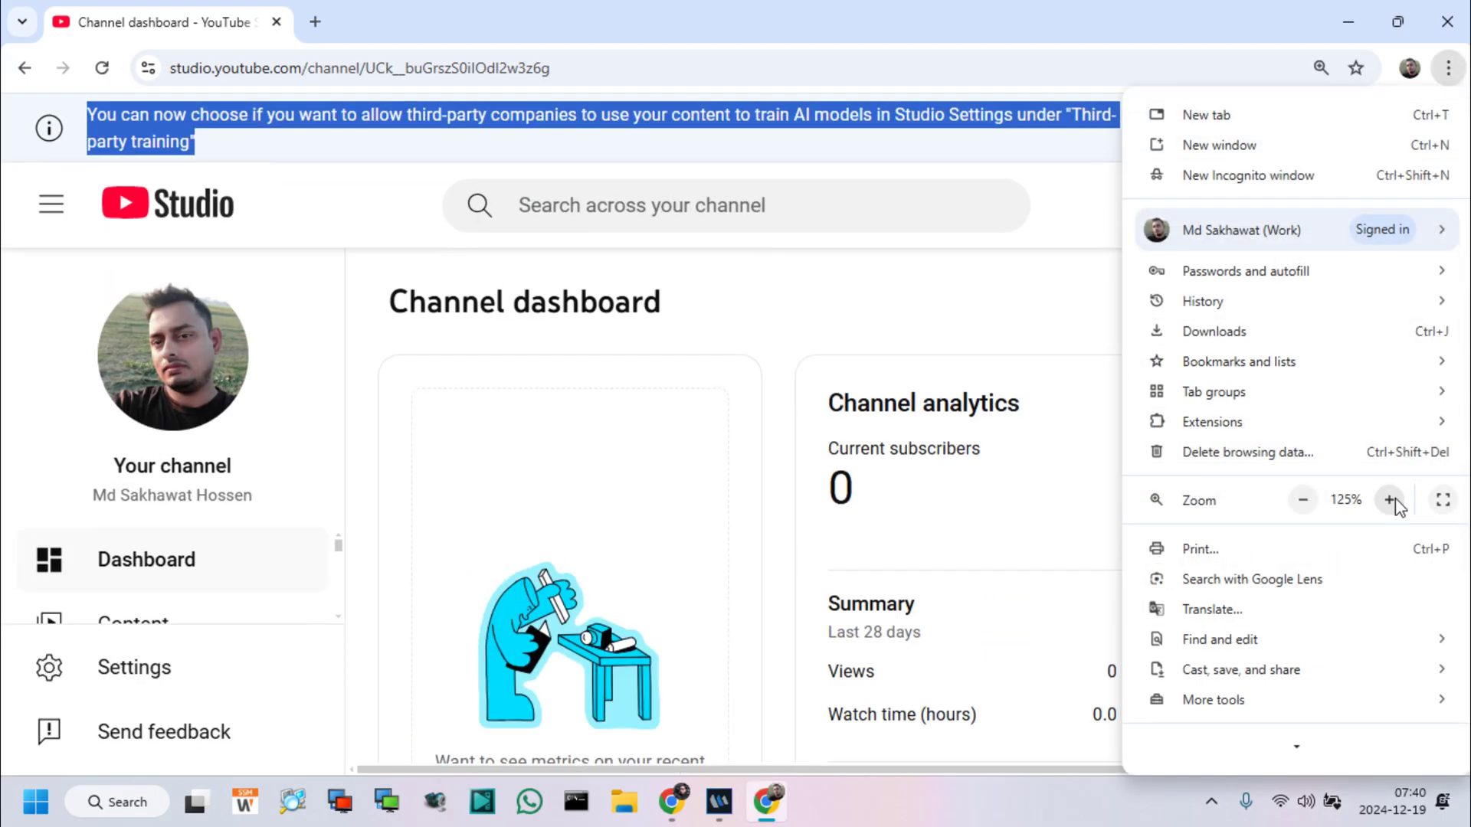
{"action": "left_click", "coordinate": [1391, 499]}
{"action": "left_click", "coordinate": [1392, 500]}
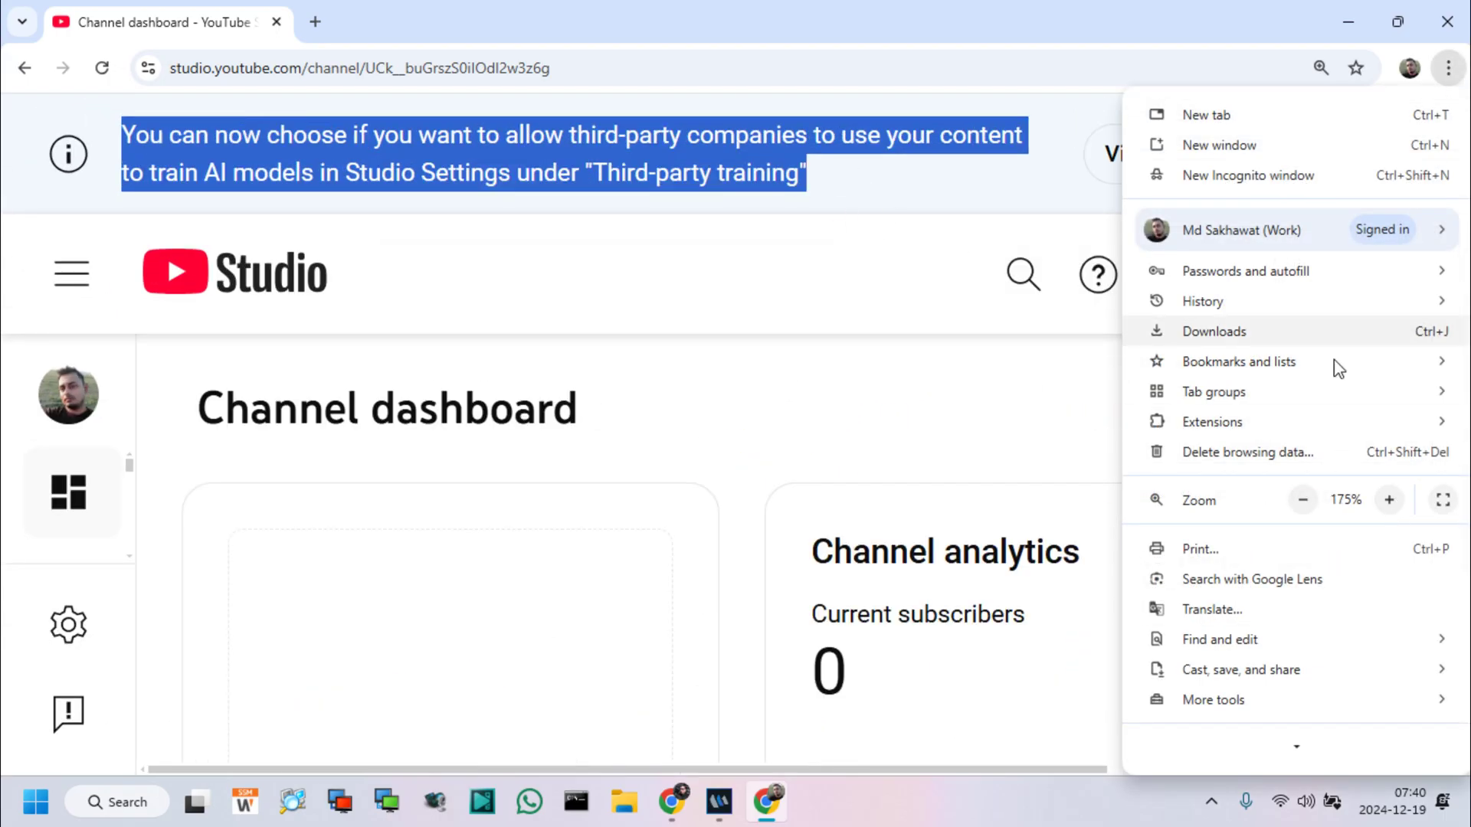
{"action": "left_click", "coordinate": [1390, 499]}
{"action": "left_click", "coordinate": [250, 153]}
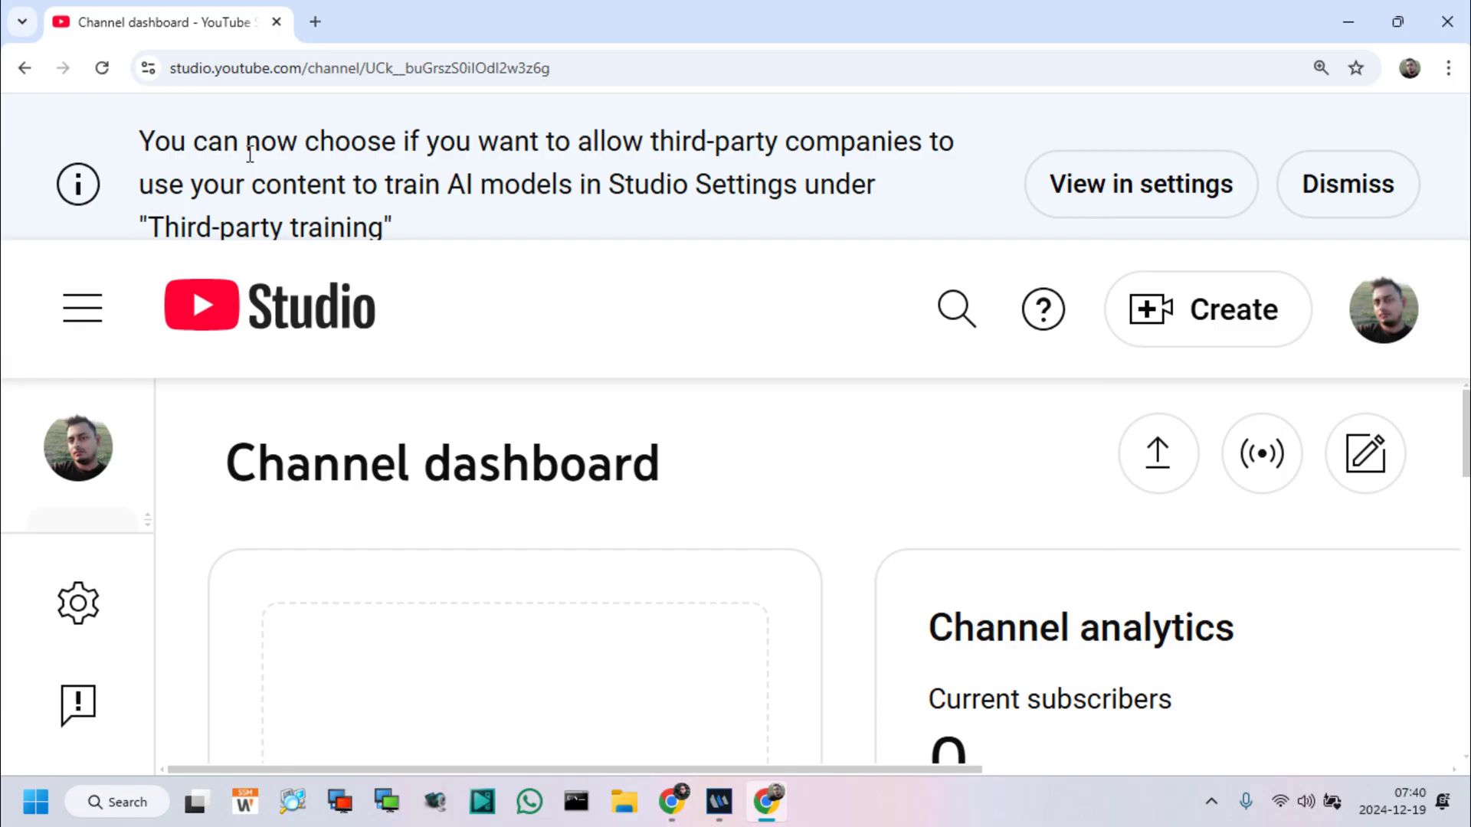
{"action": "left_click_drag", "start_coordinate": [169, 132], "coordinate": [927, 145]}
{"action": "left_click_drag", "start_coordinate": [141, 188], "coordinate": [716, 221]}
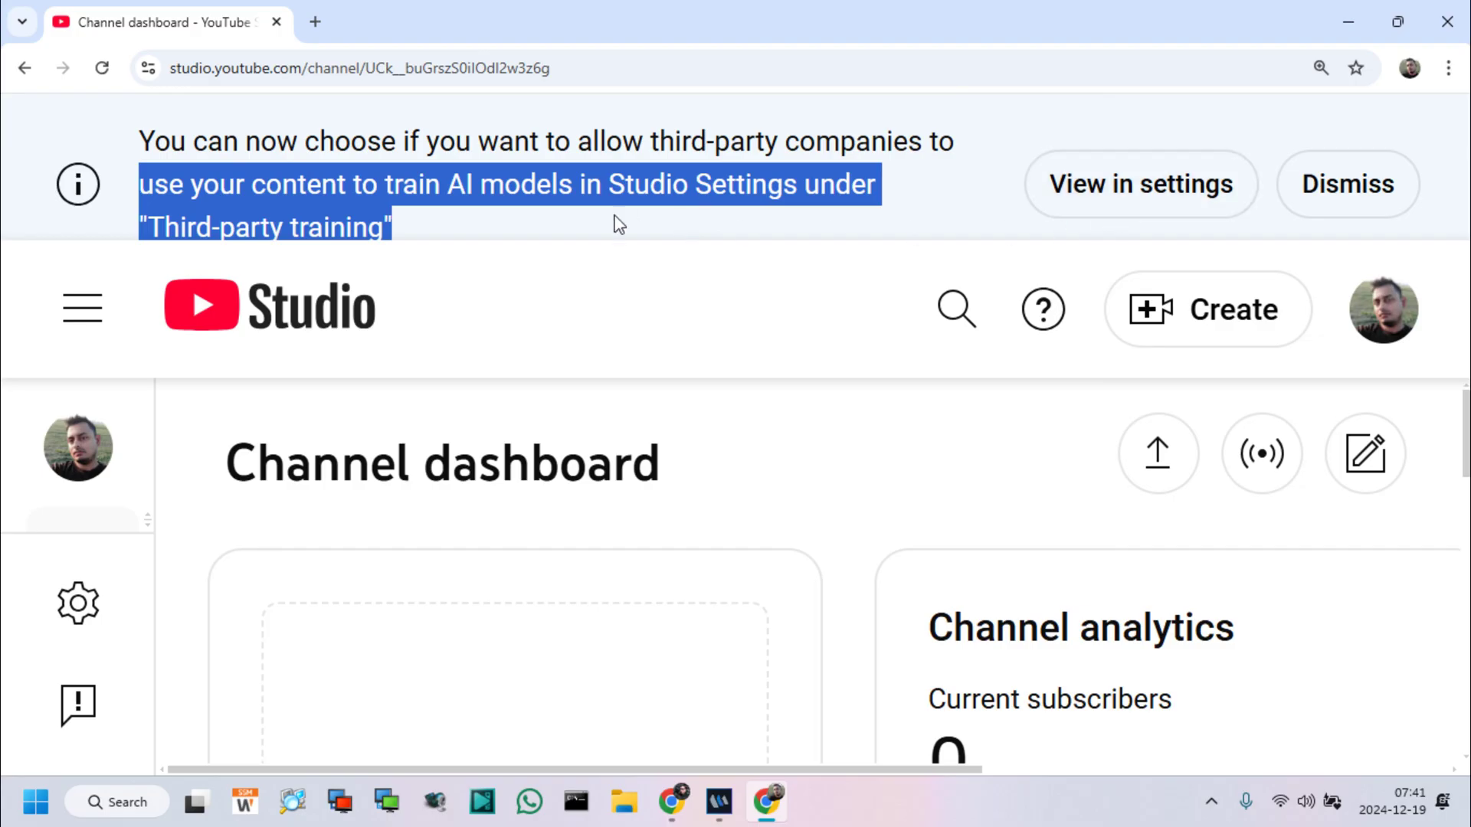
Open the Third-party training settings with the page zoomed back down to 110%
{"action": "left_click", "coordinate": [1450, 70]}
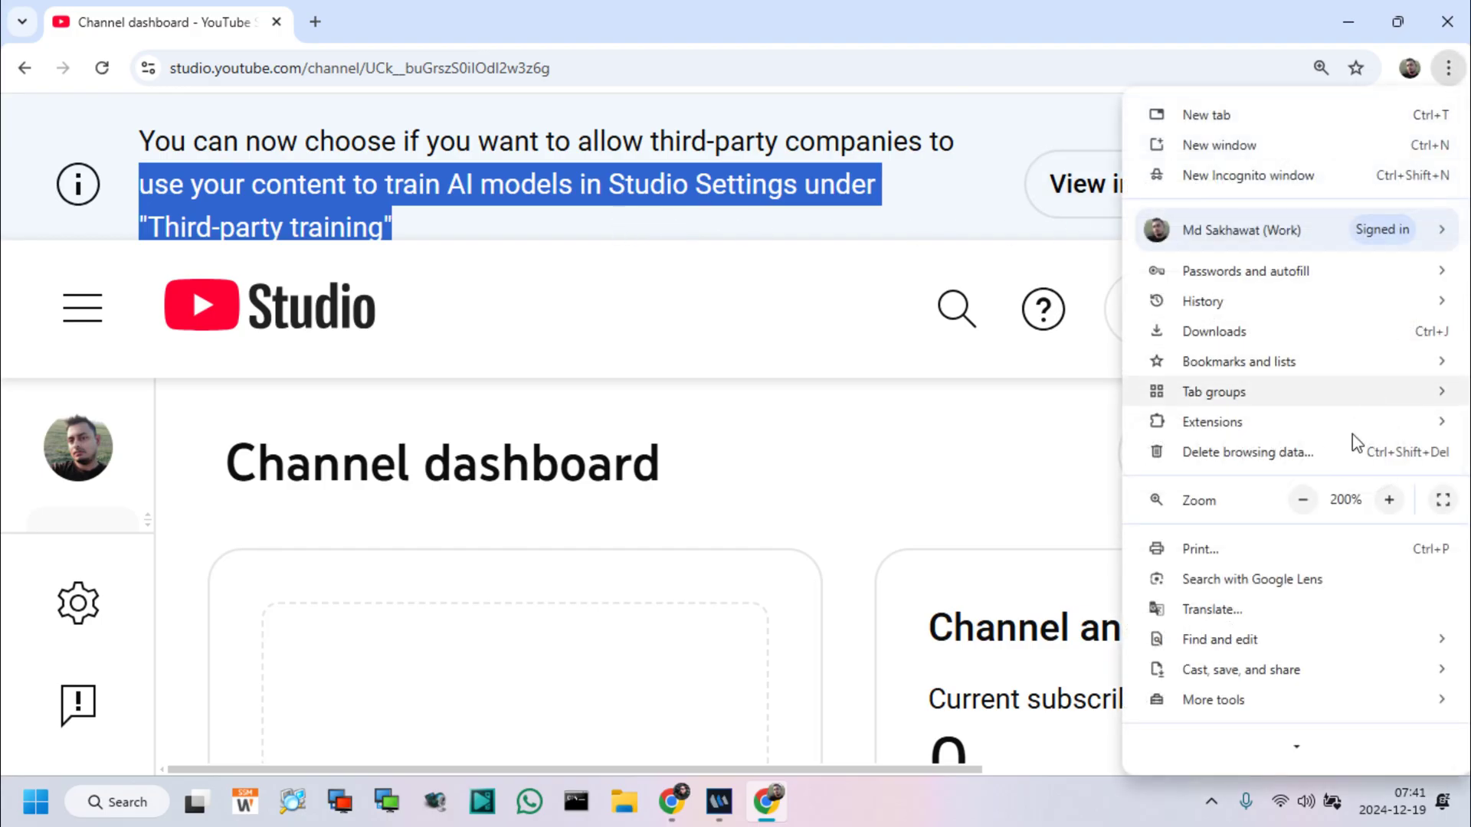
{"action": "left_click", "coordinate": [1302, 499]}
{"action": "left_click", "coordinate": [1302, 499]}
{"action": "left_click", "coordinate": [908, 155]}
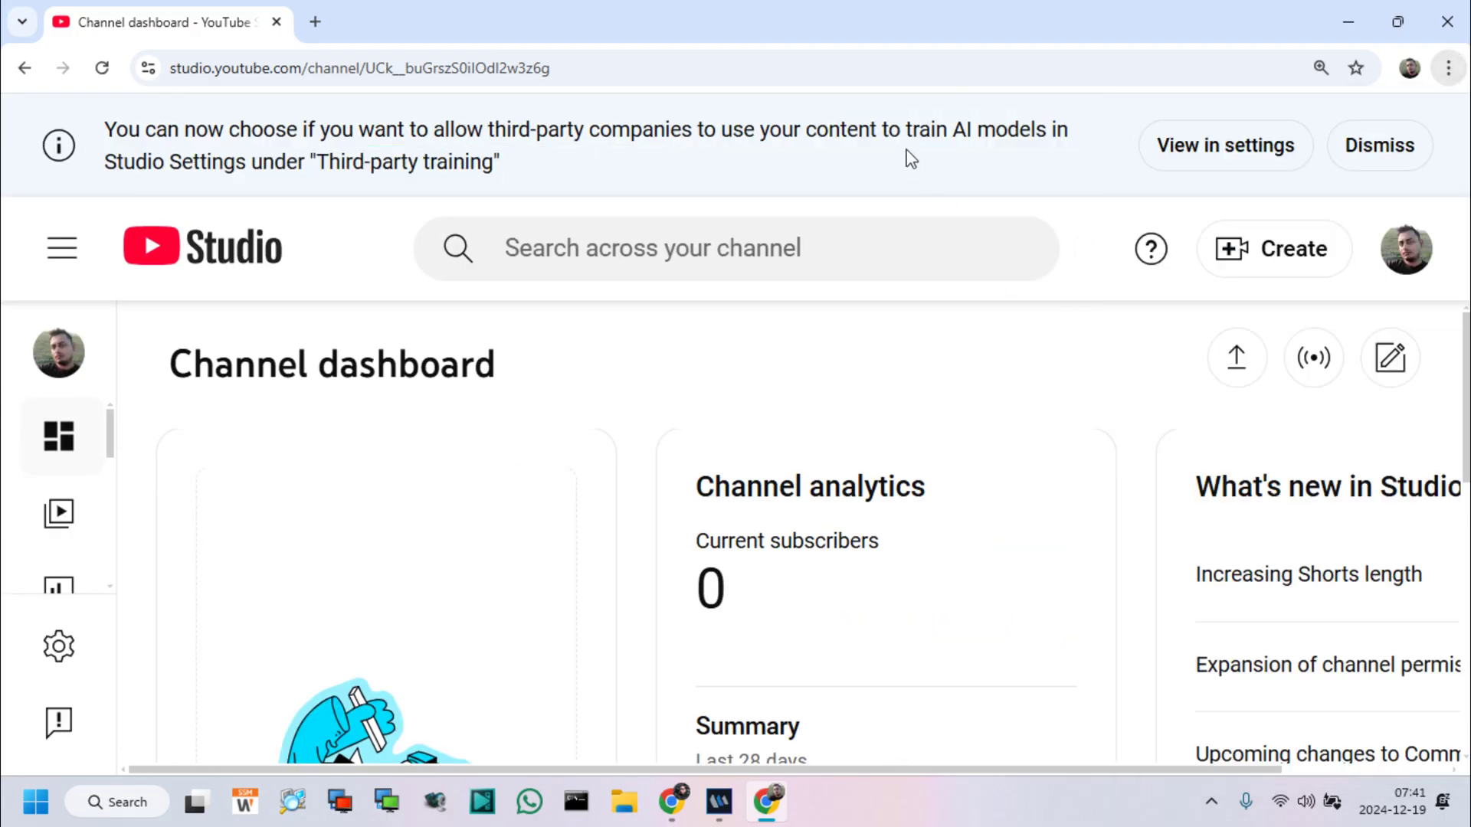
{"action": "left_click", "coordinate": [1219, 146]}
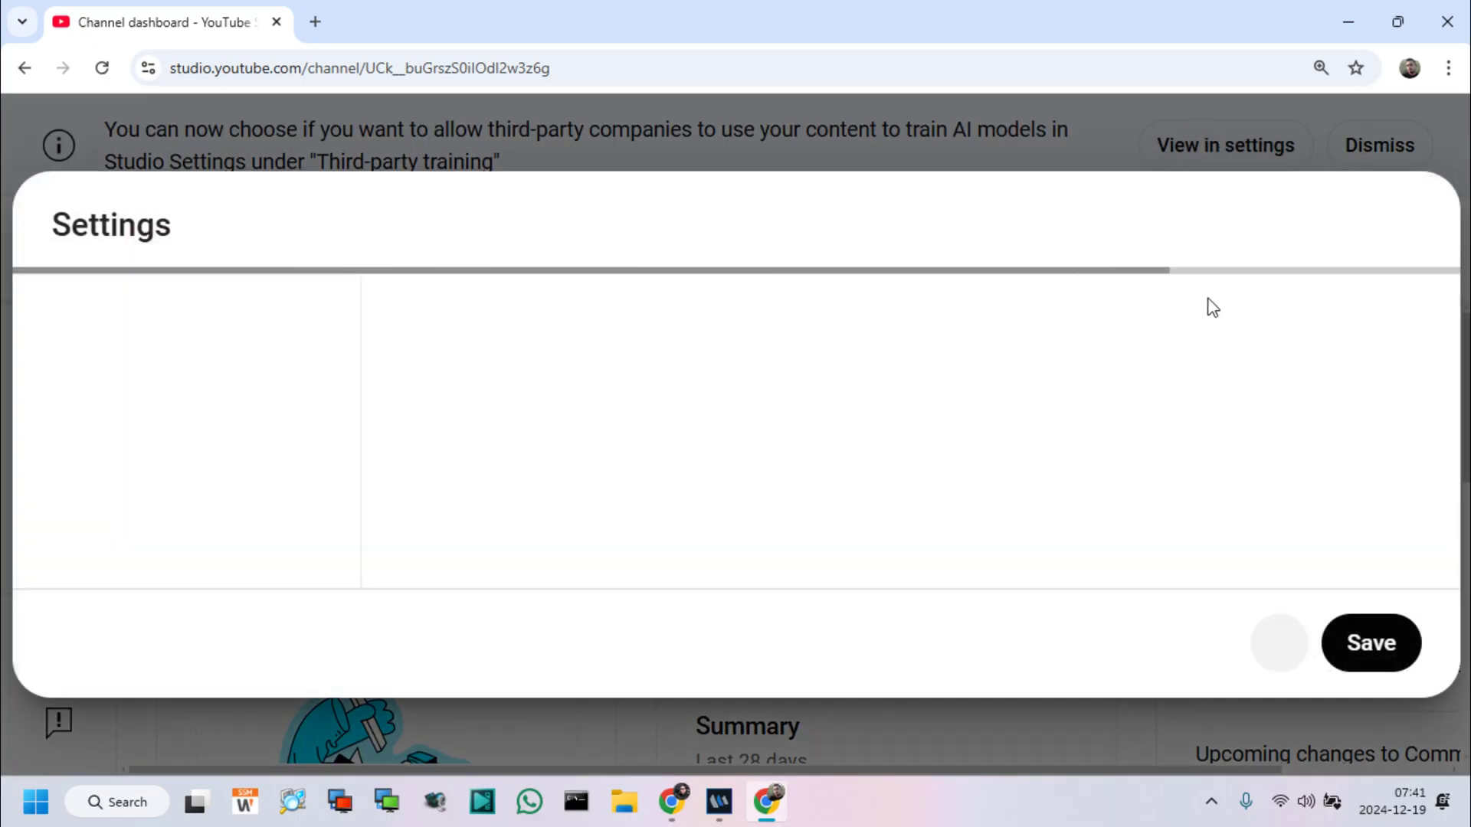
{"action": "left_click", "coordinate": [1448, 69]}
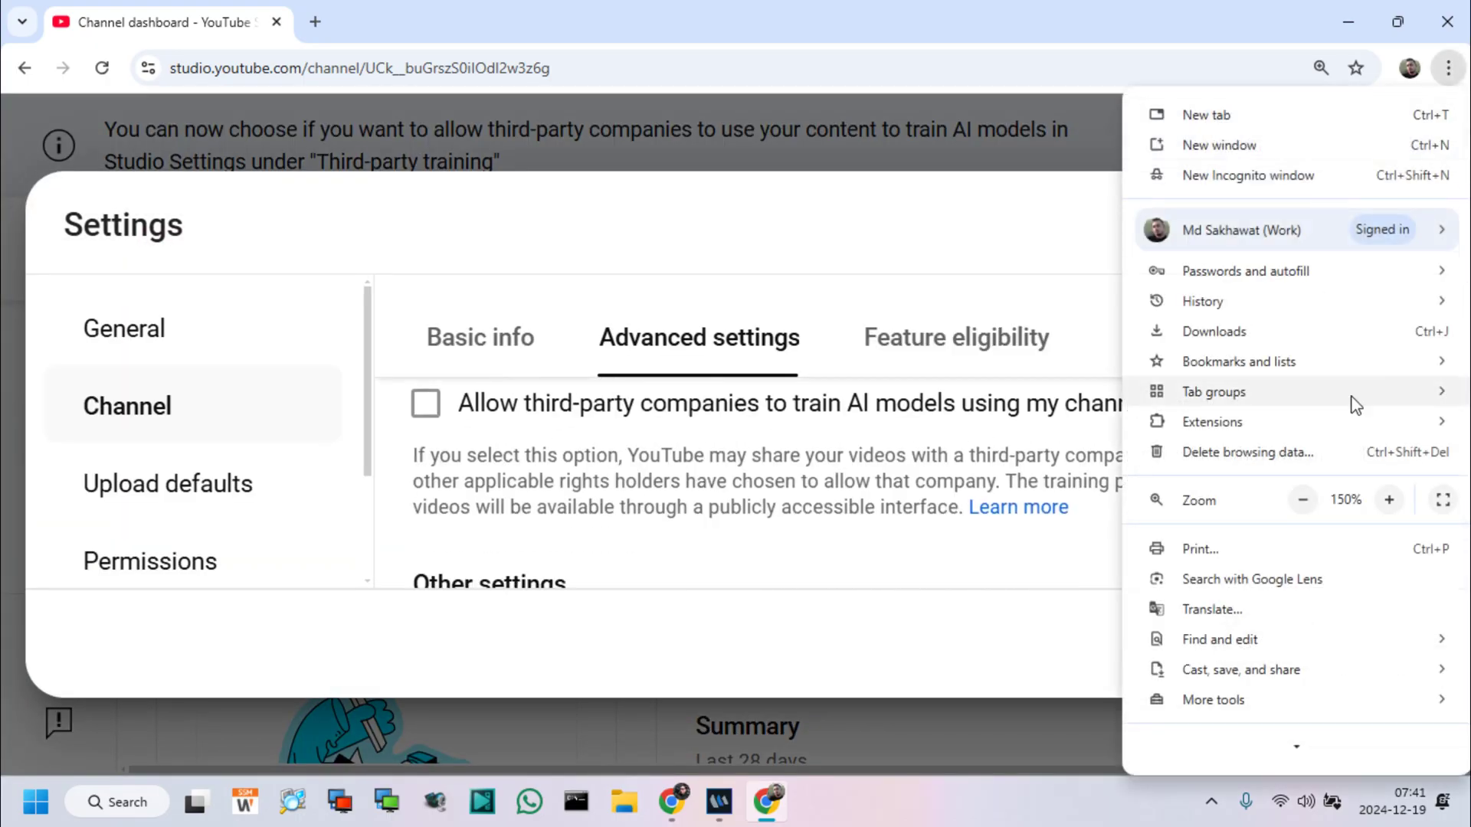
{"action": "left_click", "coordinate": [1302, 500]}
{"action": "left_click", "coordinate": [1303, 499]}
{"action": "left_click", "coordinate": [945, 416]}
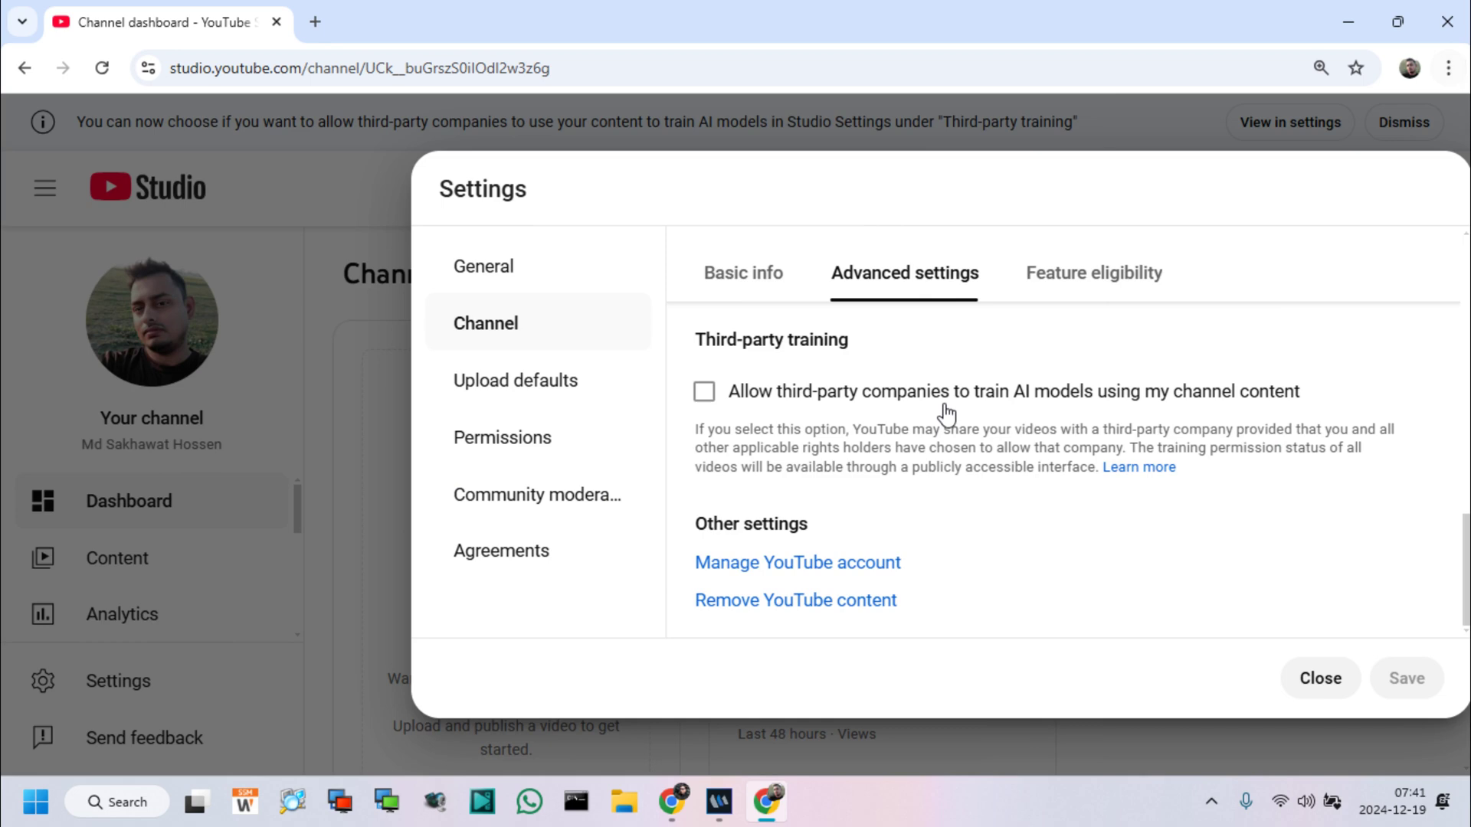
{"action": "scroll", "coordinate": [929, 414], "scroll_direction": "up", "scroll_amount": 3}
{"action": "scroll", "coordinate": [881, 437], "scroll_direction": "down", "scroll_amount": 2}
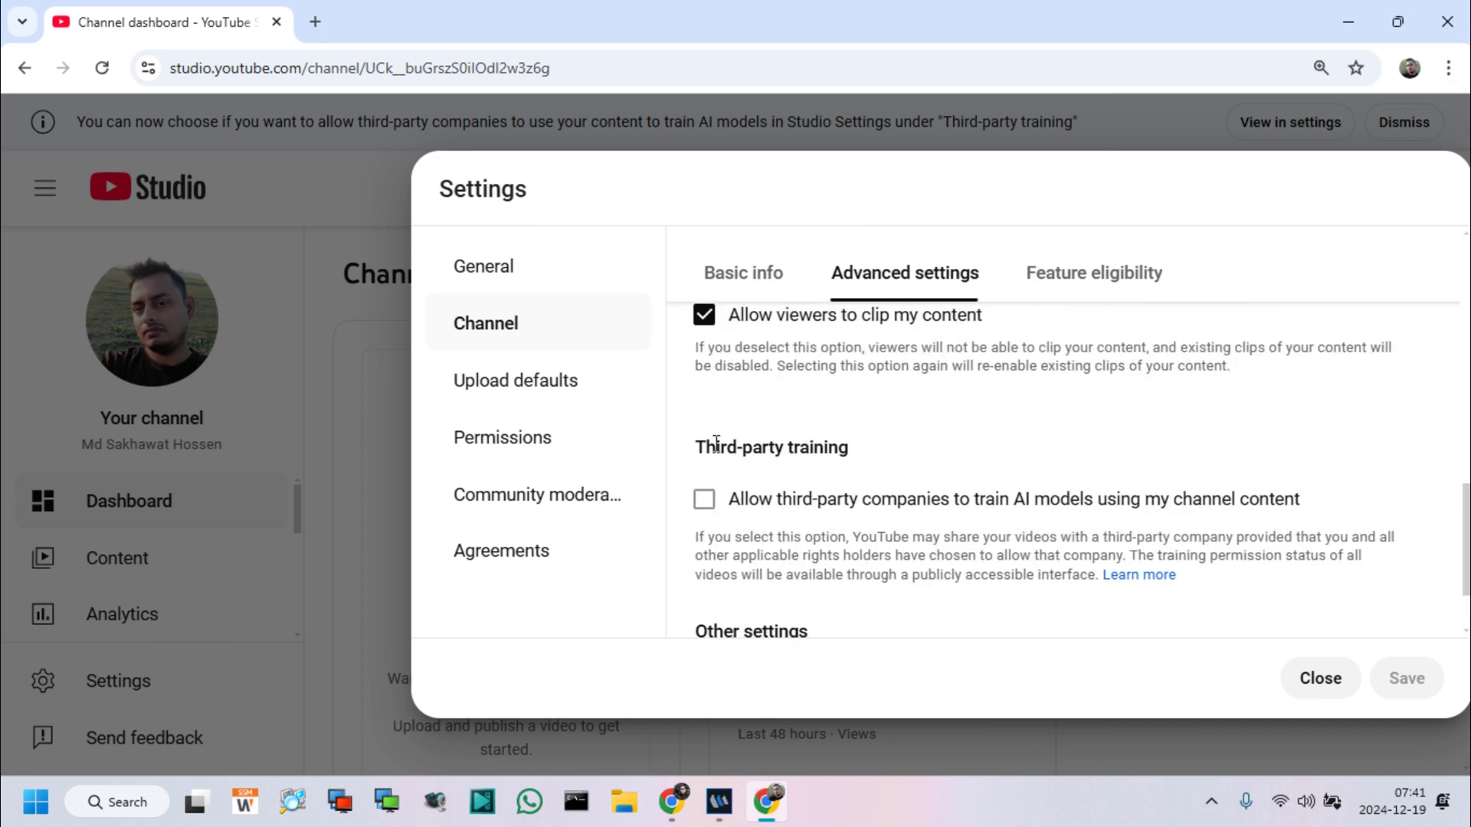
{"action": "scroll", "coordinate": [715, 504], "scroll_direction": "down", "scroll_amount": 1}
{"action": "scroll", "coordinate": [796, 494], "scroll_direction": "up", "scroll_amount": 1}
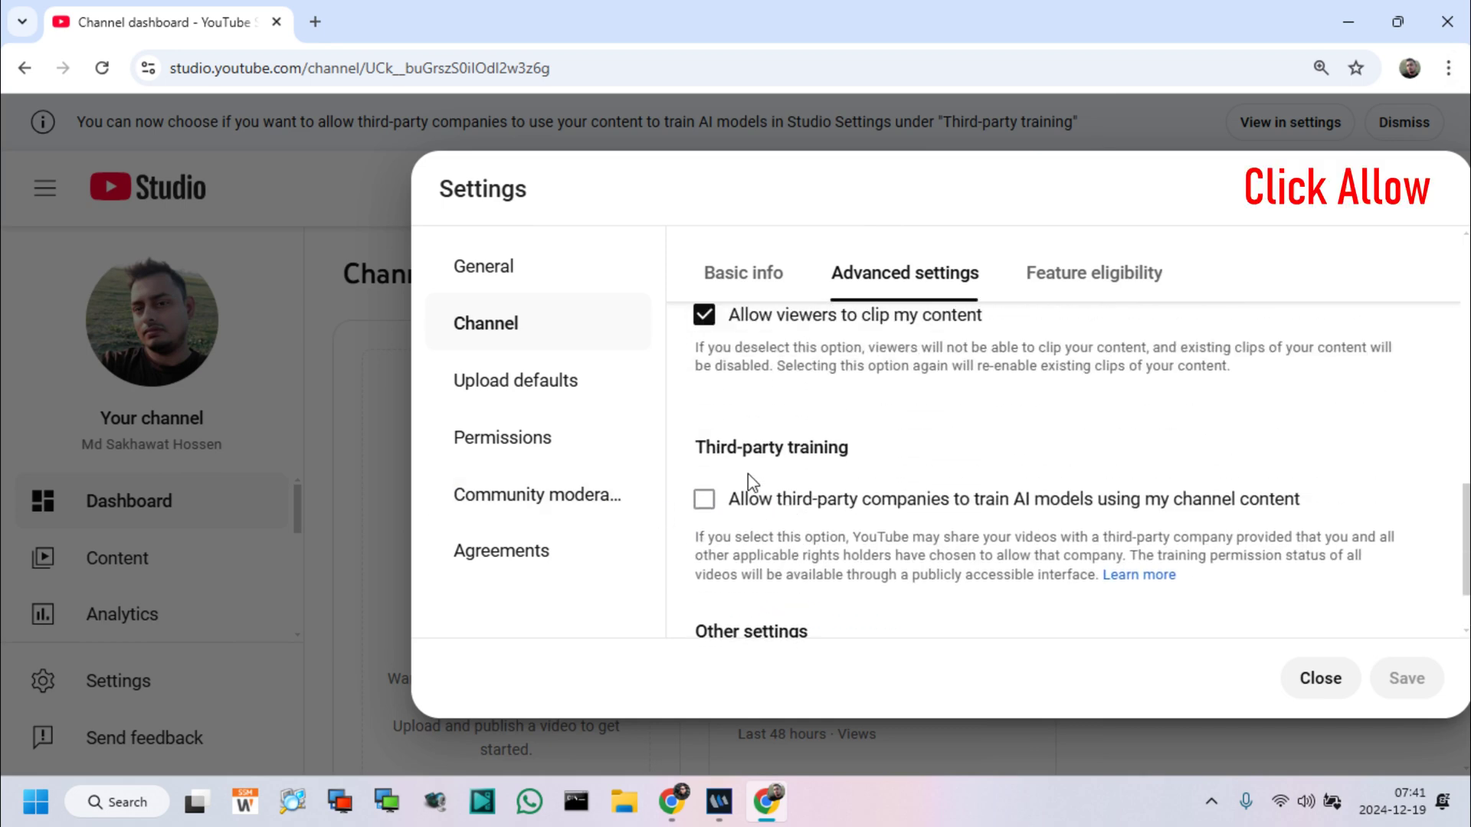
{"action": "left_click", "coordinate": [713, 501]}
{"action": "scroll", "coordinate": [927, 482], "scroll_direction": "down", "scroll_amount": 3}
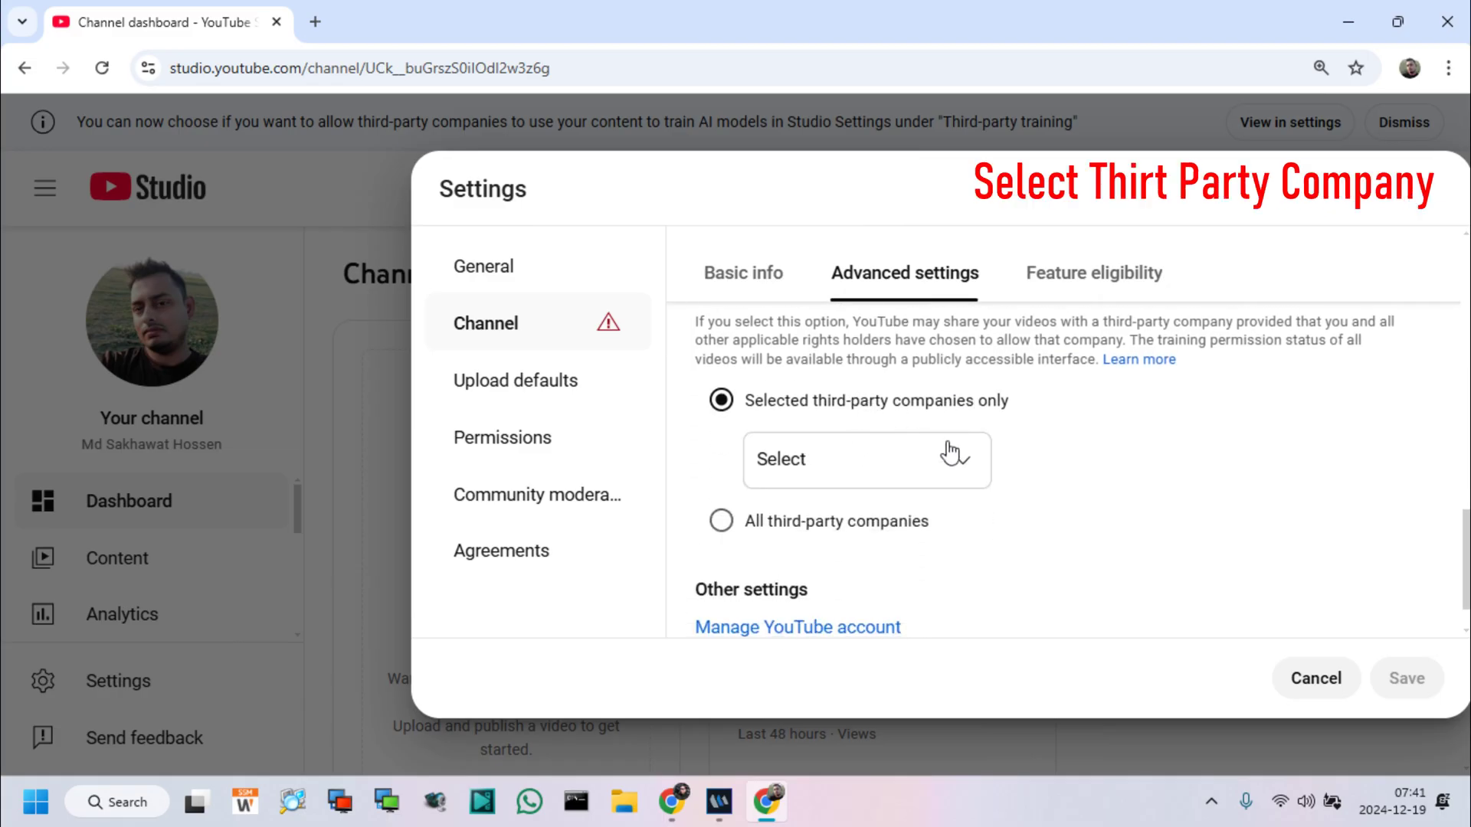
{"action": "left_click", "coordinate": [950, 456]}
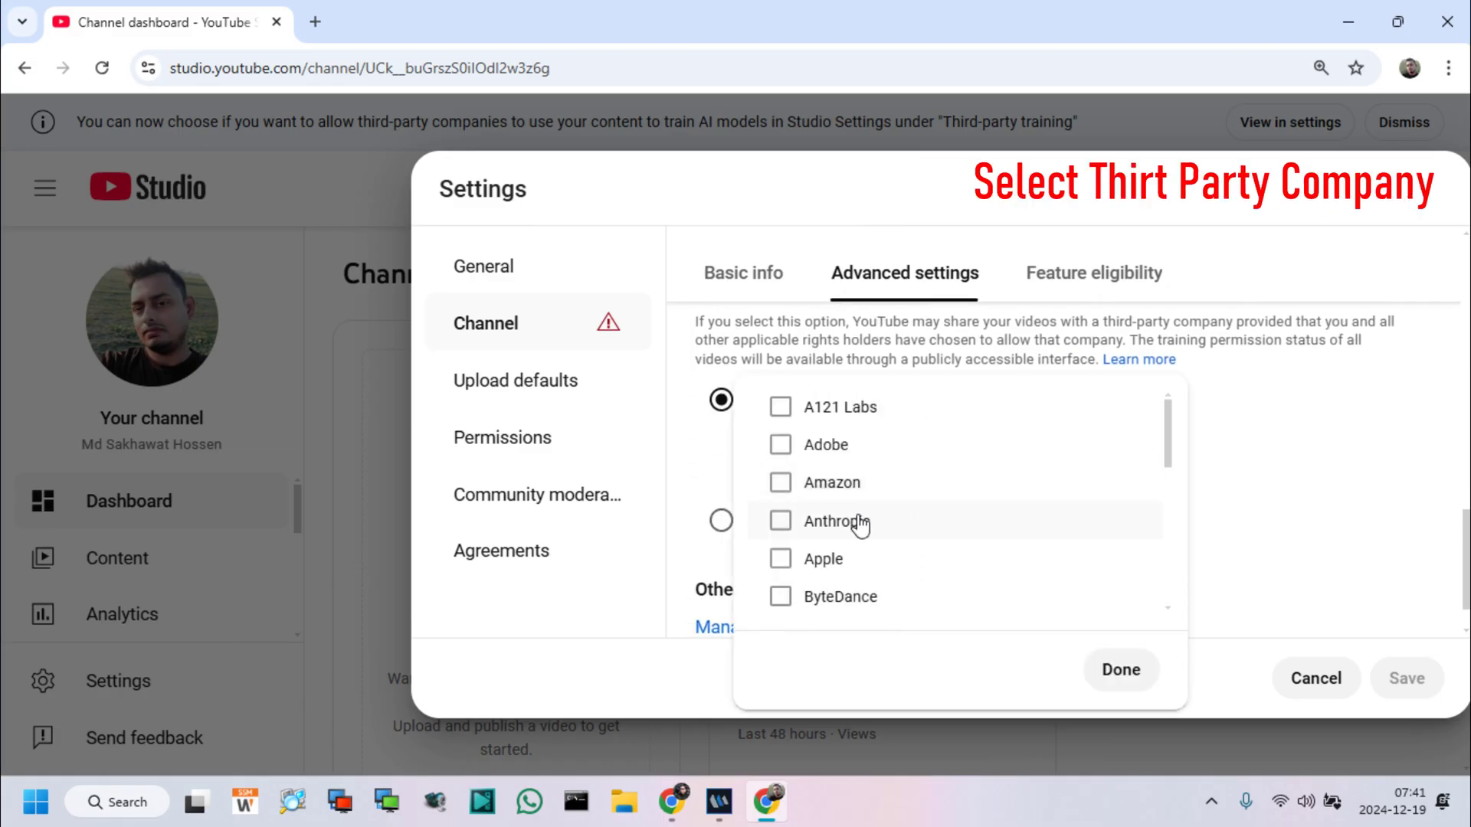
{"action": "scroll", "coordinate": [843, 420], "scroll_direction": "down", "scroll_amount": 6}
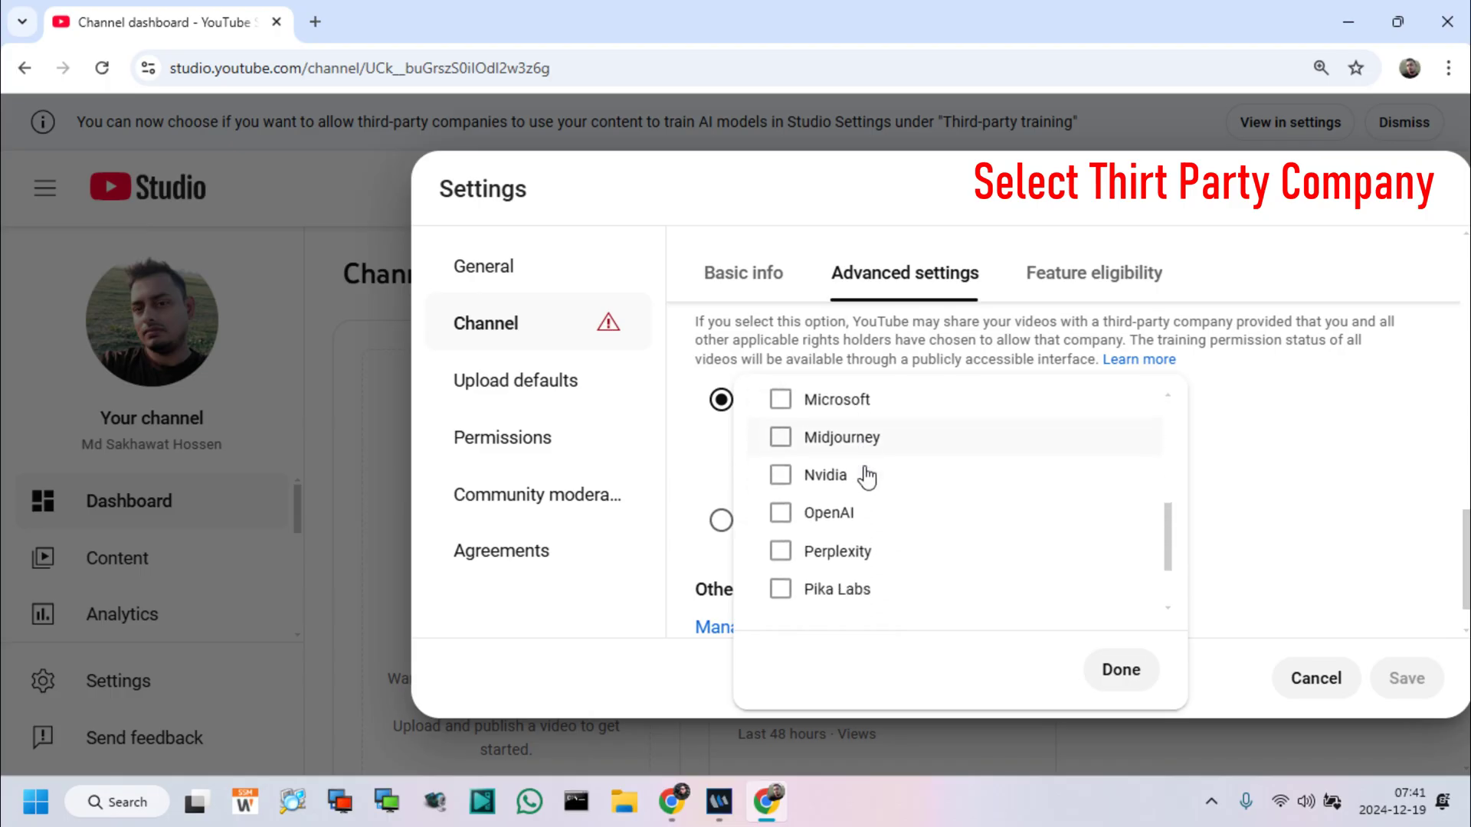
{"action": "scroll", "coordinate": [847, 583], "scroll_direction": "up", "scroll_amount": 5}
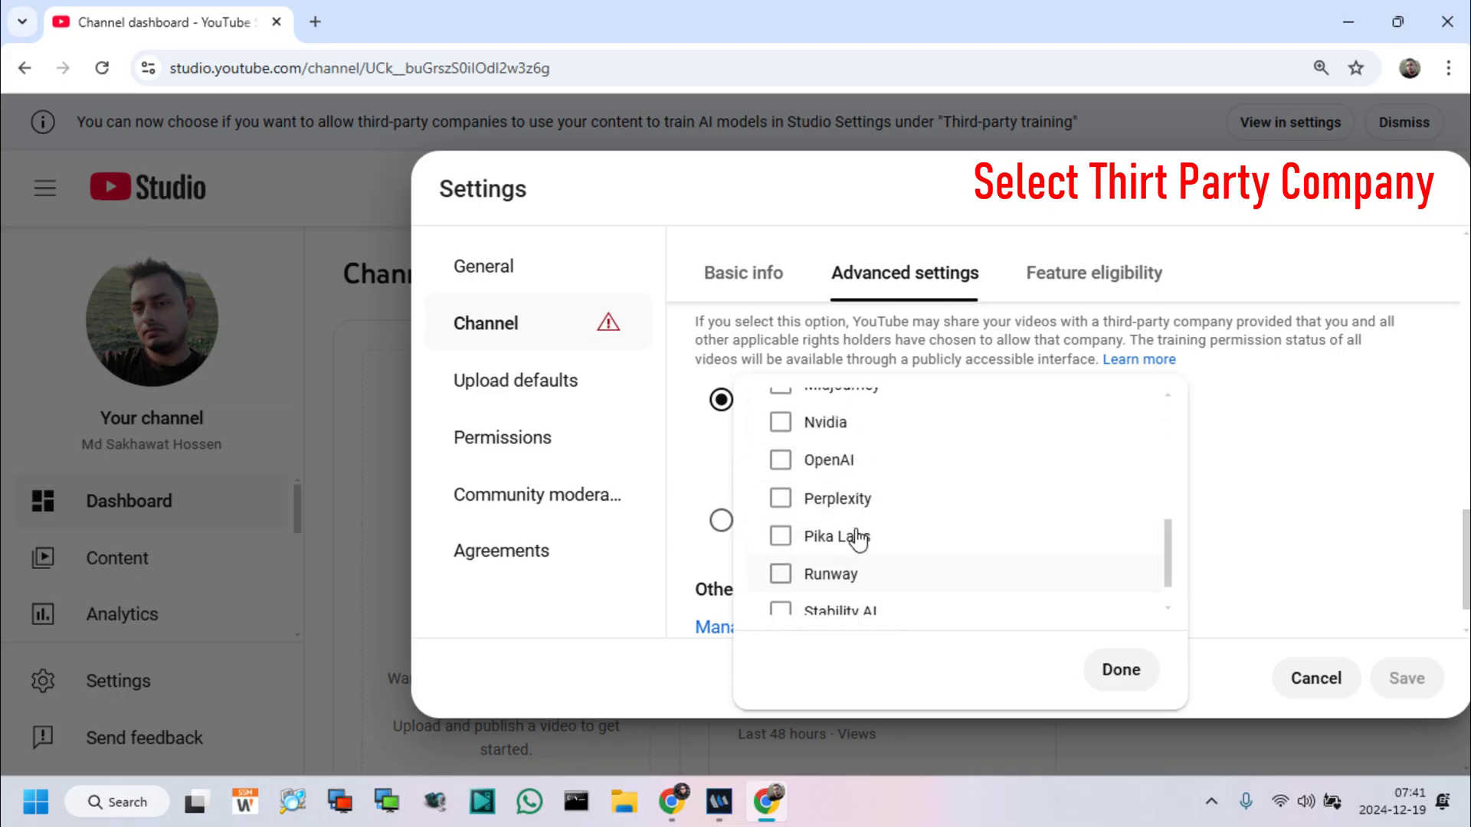
{"action": "scroll", "coordinate": [898, 517], "scroll_direction": "up", "scroll_amount": 3}
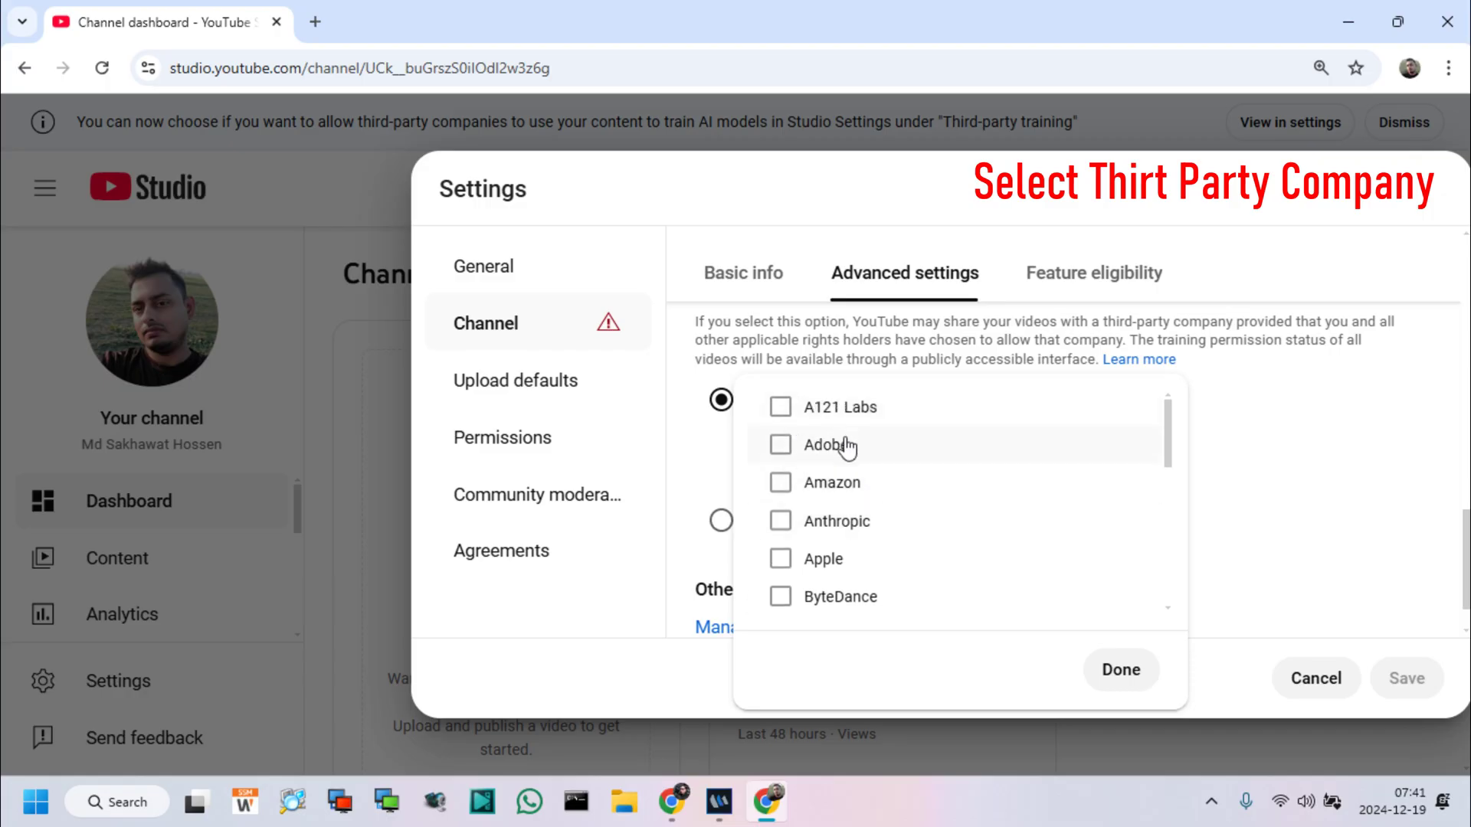
{"action": "left_click", "coordinate": [1127, 672]}
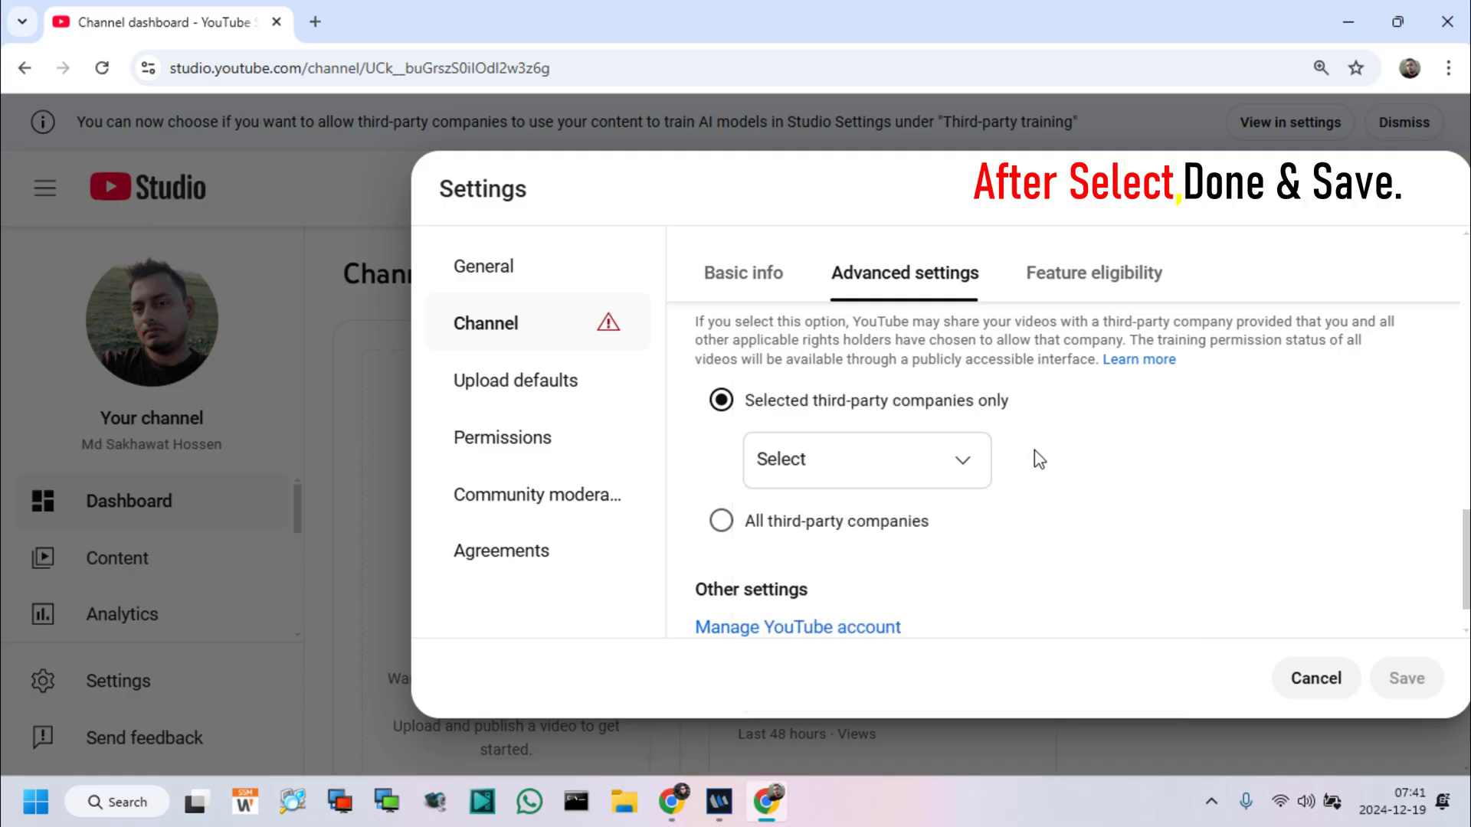
Cancel and discard the AI-training change, dismiss the notice, and close the Chrome window
{"action": "left_click", "coordinate": [1332, 684]}
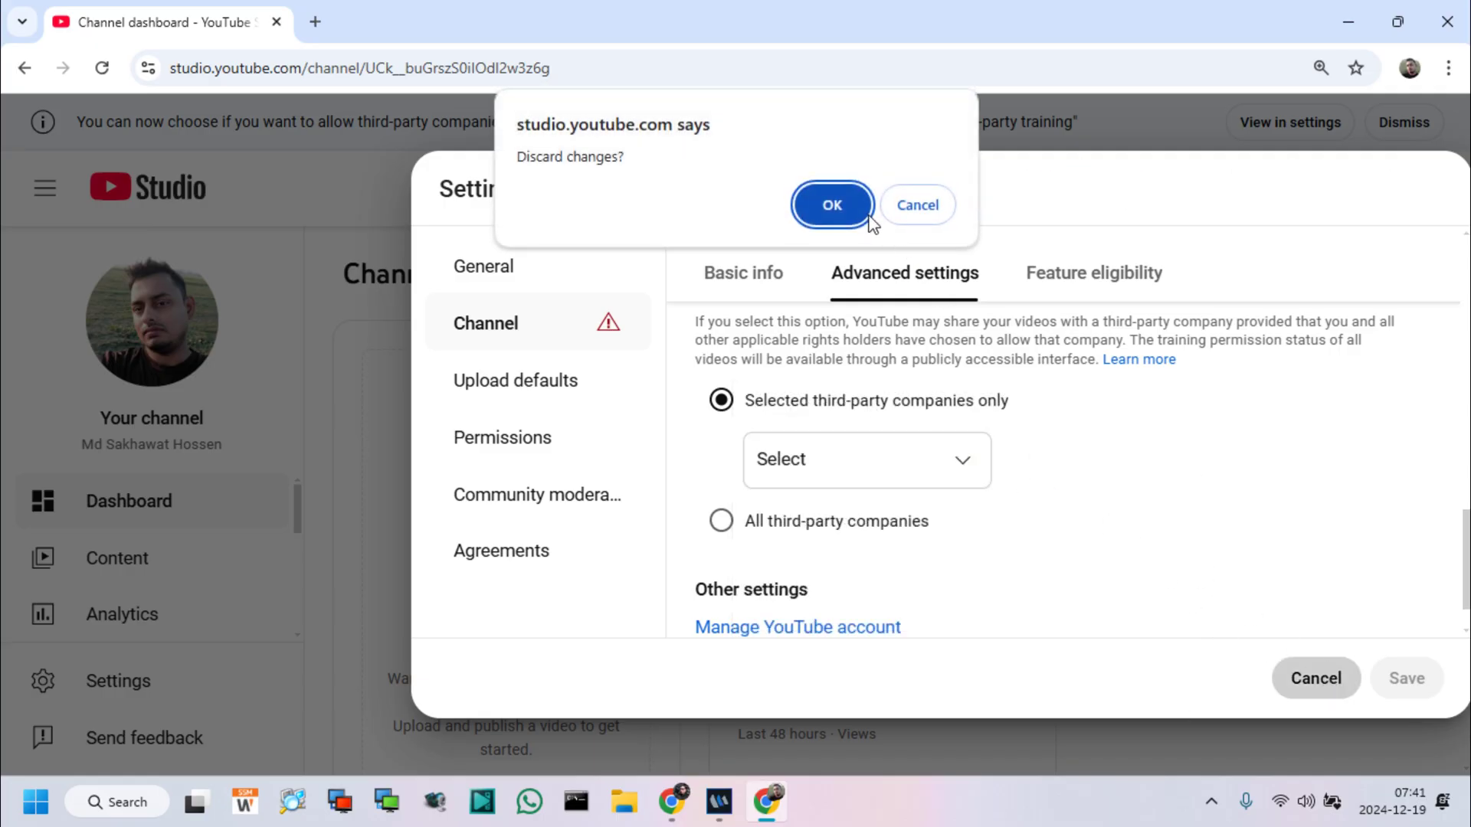
{"action": "left_click", "coordinate": [844, 205]}
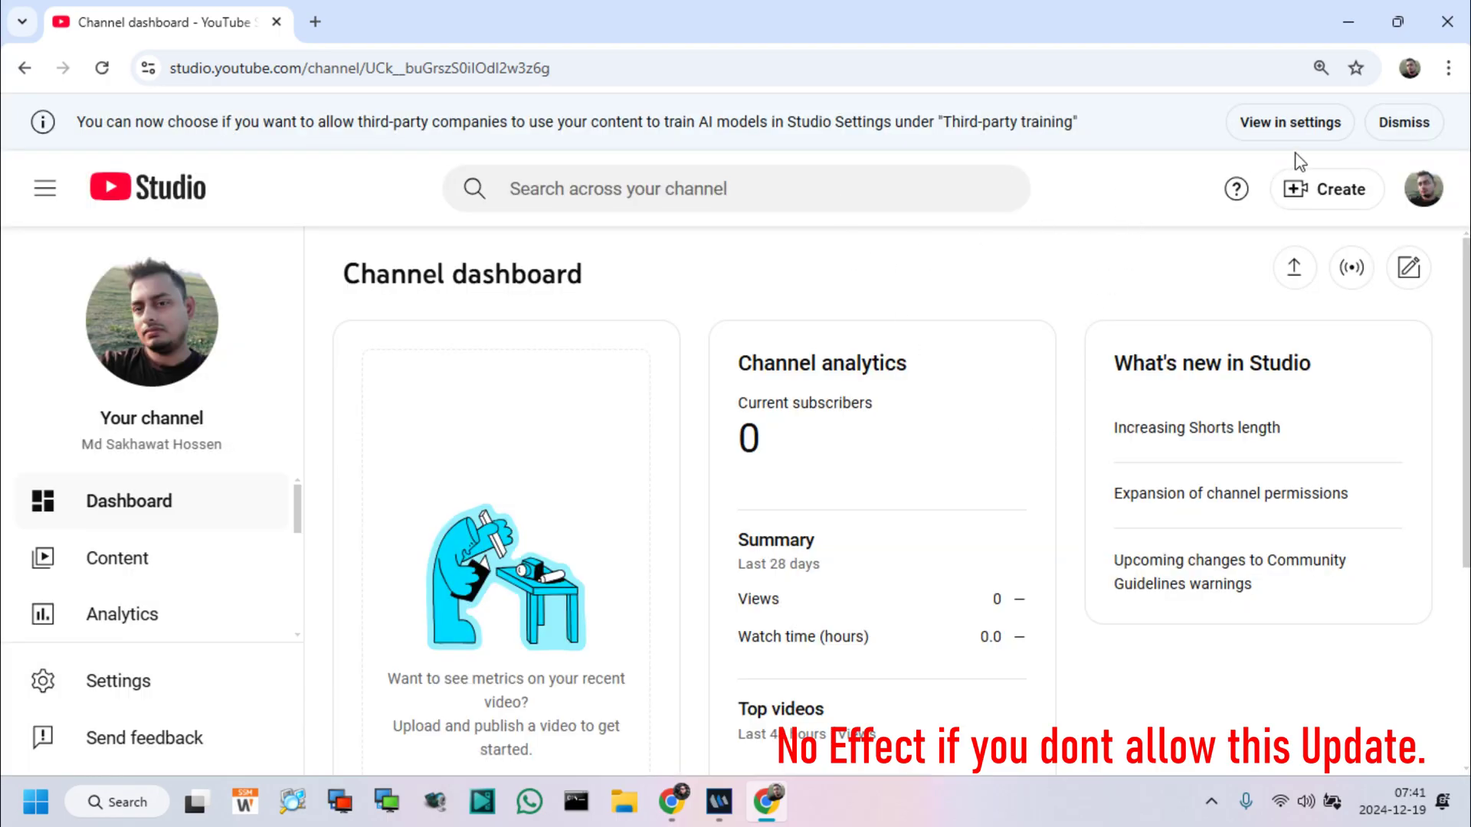
{"action": "left_click", "coordinate": [1407, 126]}
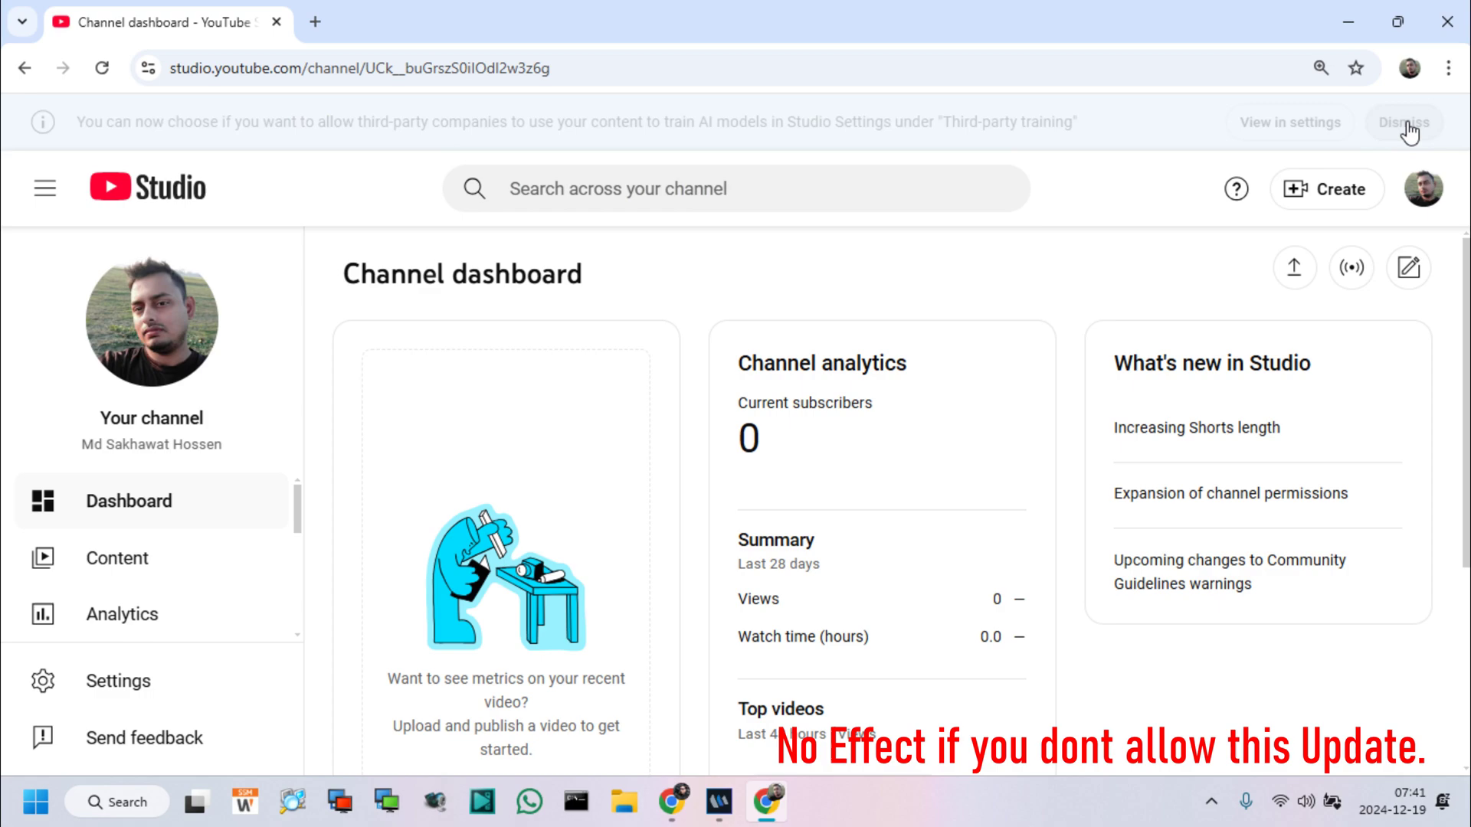
{"action": "left_click", "coordinate": [1448, 23]}
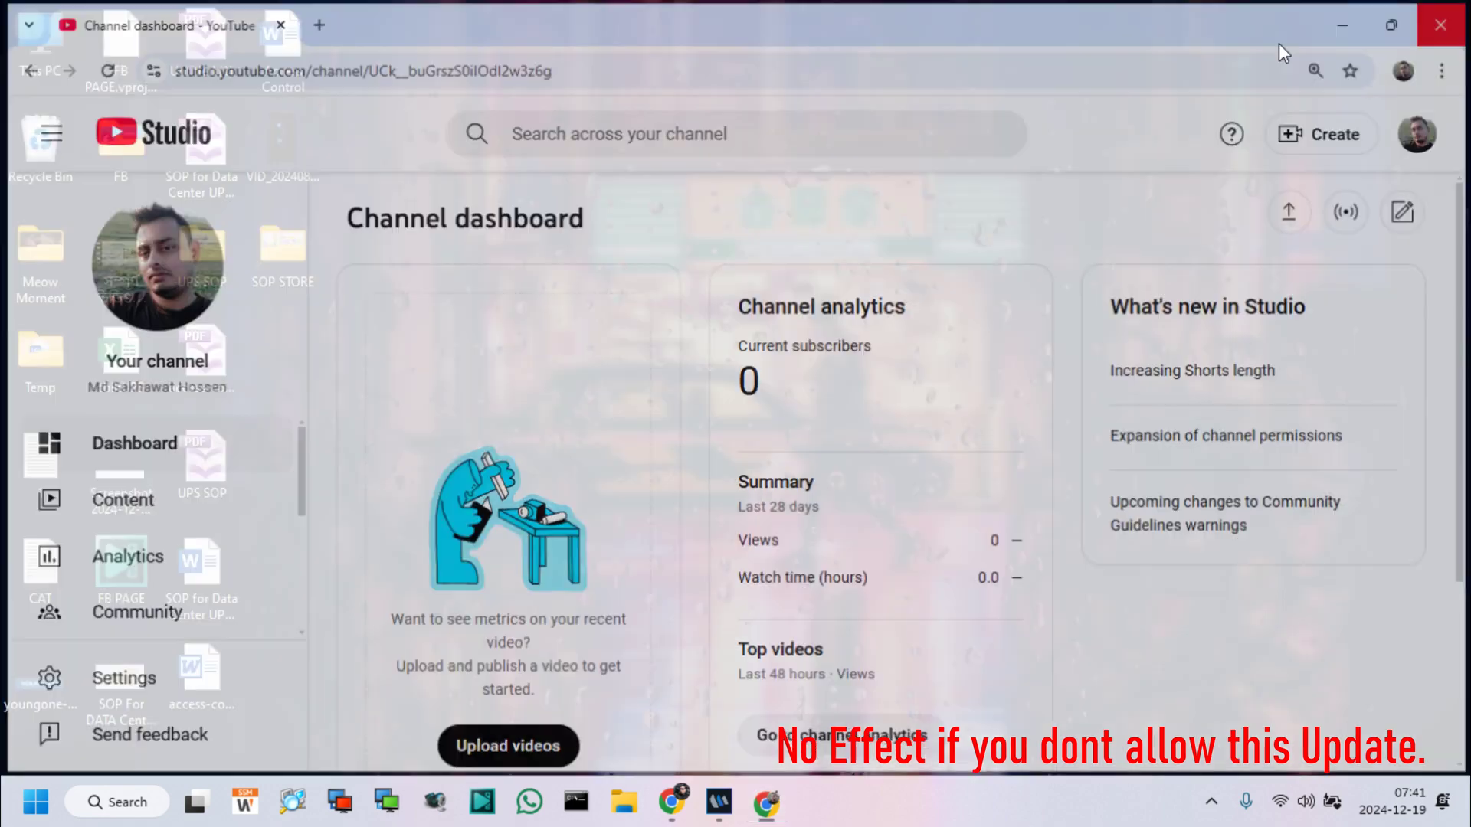
Read the article's heading, the Content Manager partners warning and the AI companies paragraph
{"action": "left_click", "coordinate": [666, 812]}
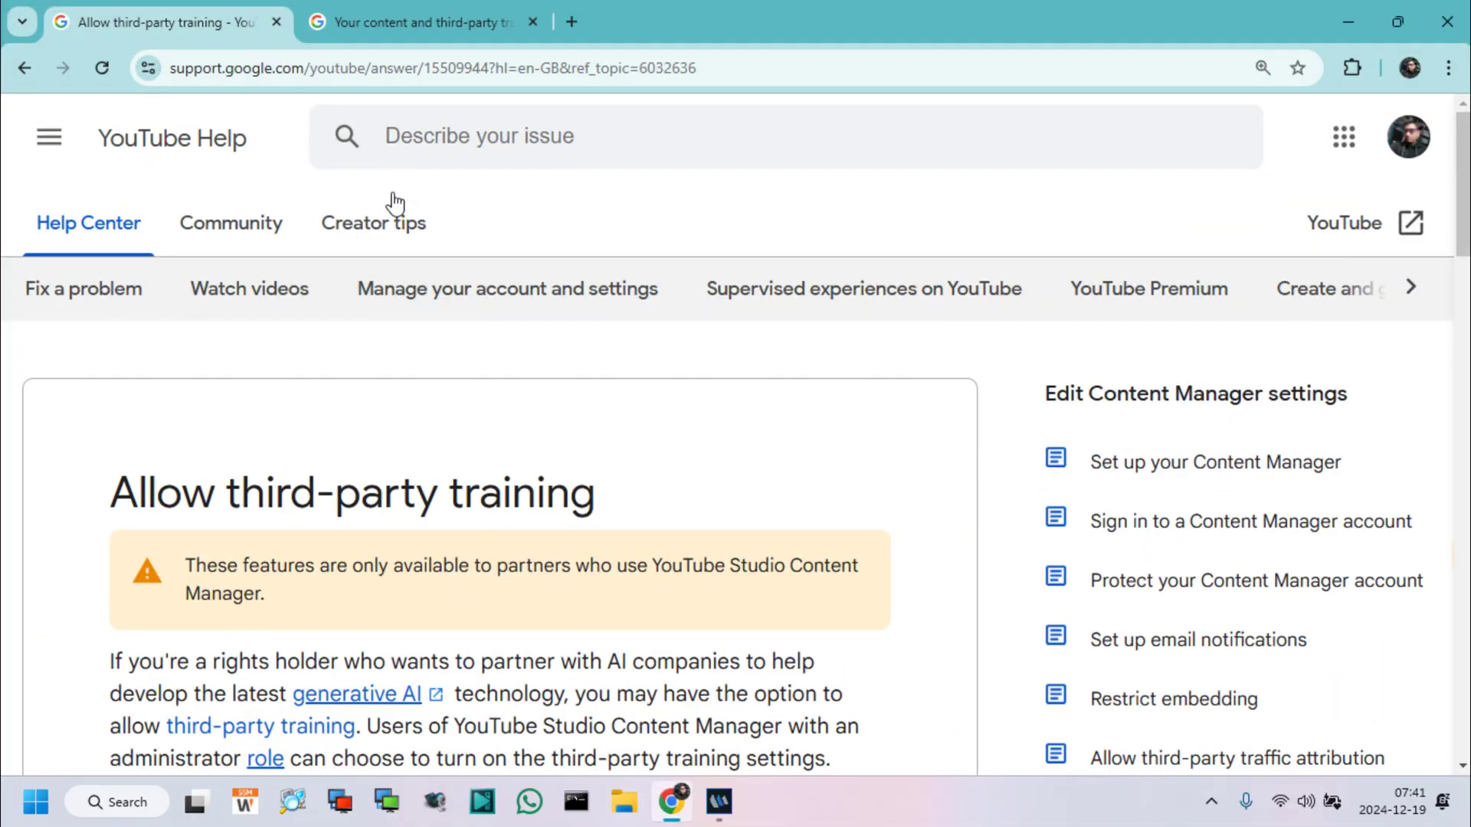
{"action": "scroll", "coordinate": [363, 462], "scroll_direction": "down", "scroll_amount": 1}
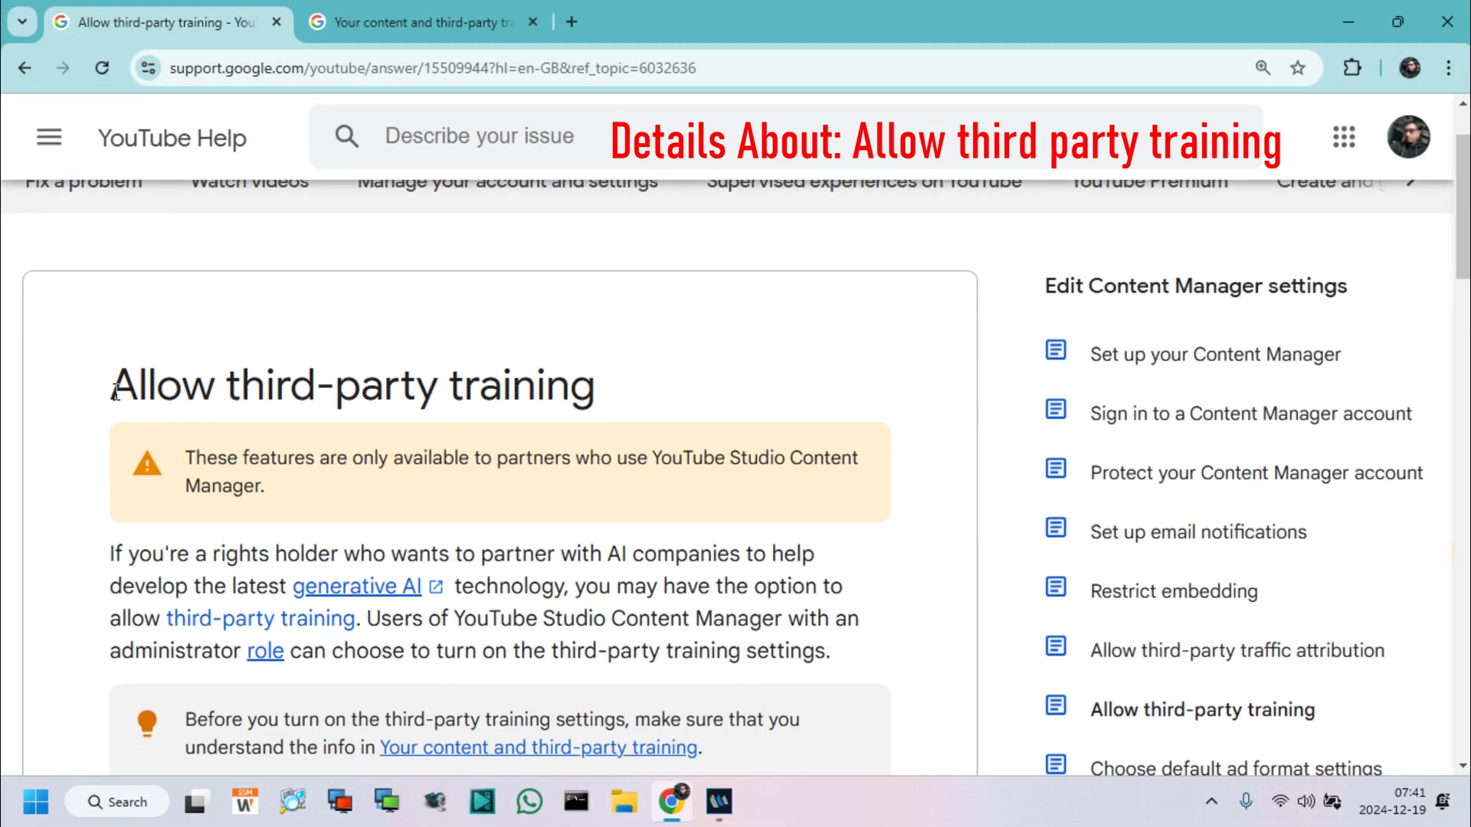
{"action": "left_click_drag", "start_coordinate": [115, 391], "coordinate": [589, 395]}
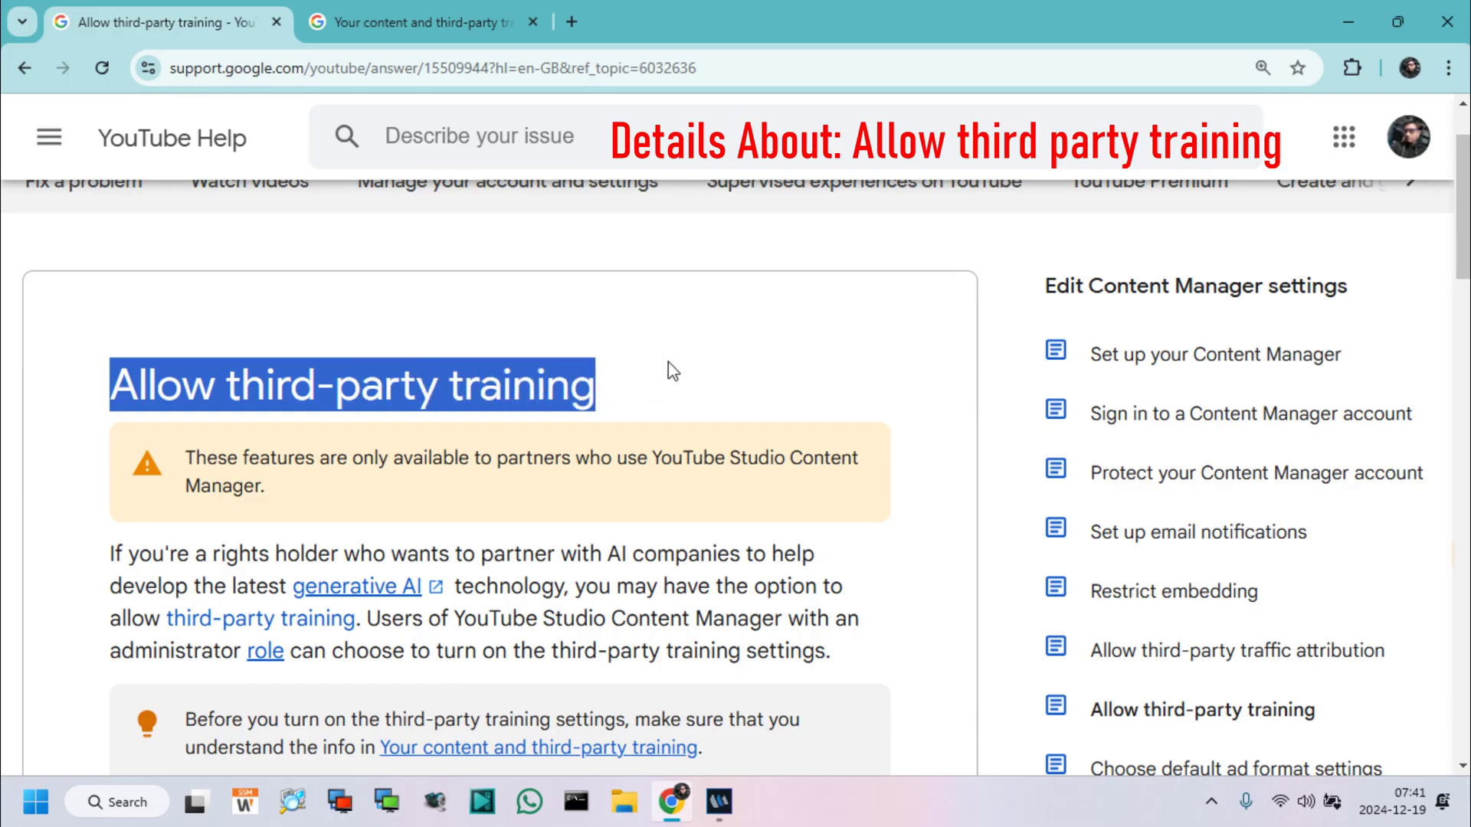
{"action": "scroll", "coordinate": [668, 362], "scroll_direction": "down", "scroll_amount": 1}
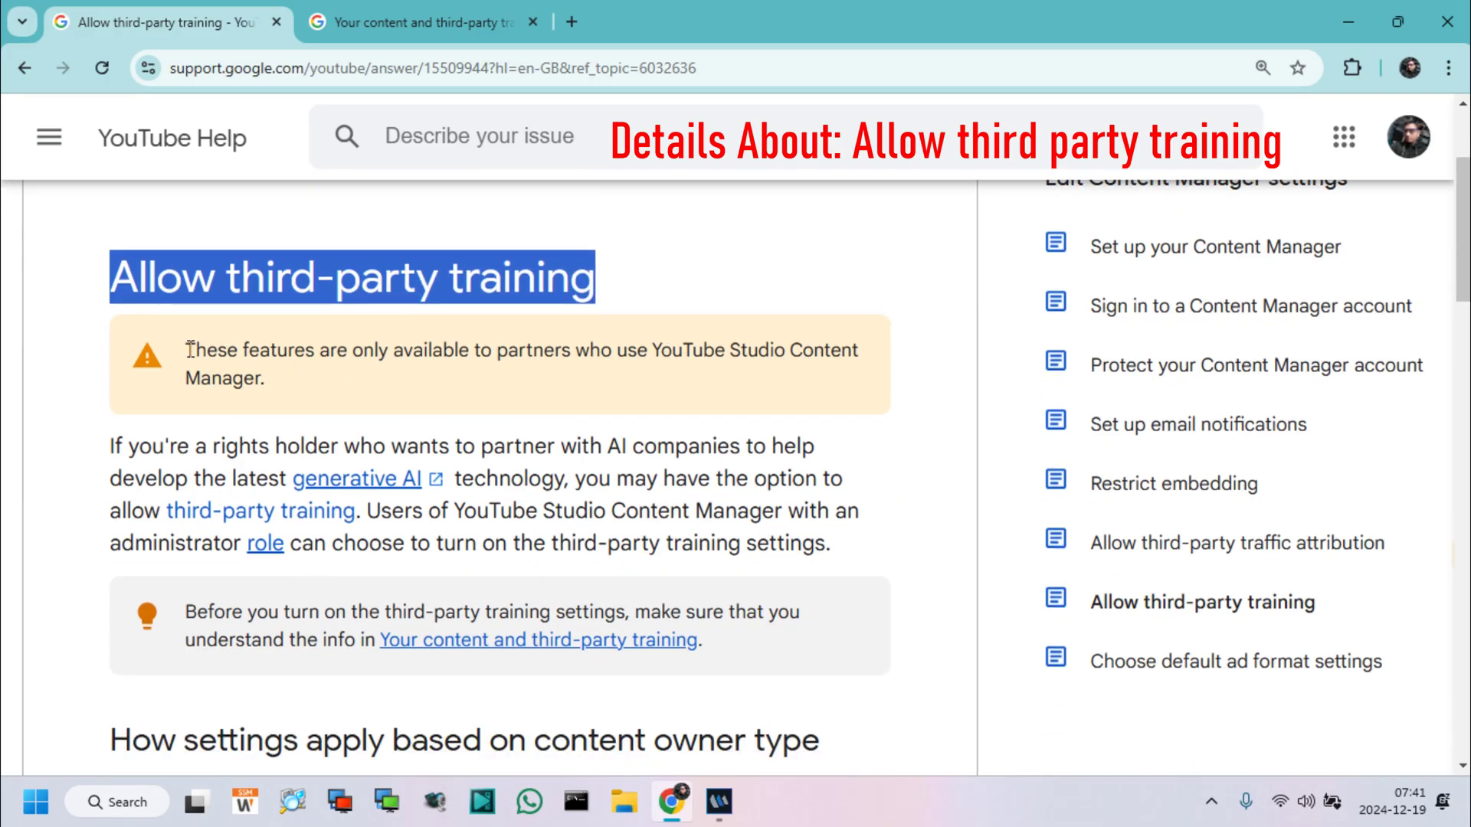
{"action": "left_click_drag", "start_coordinate": [190, 350], "coordinate": [856, 376]}
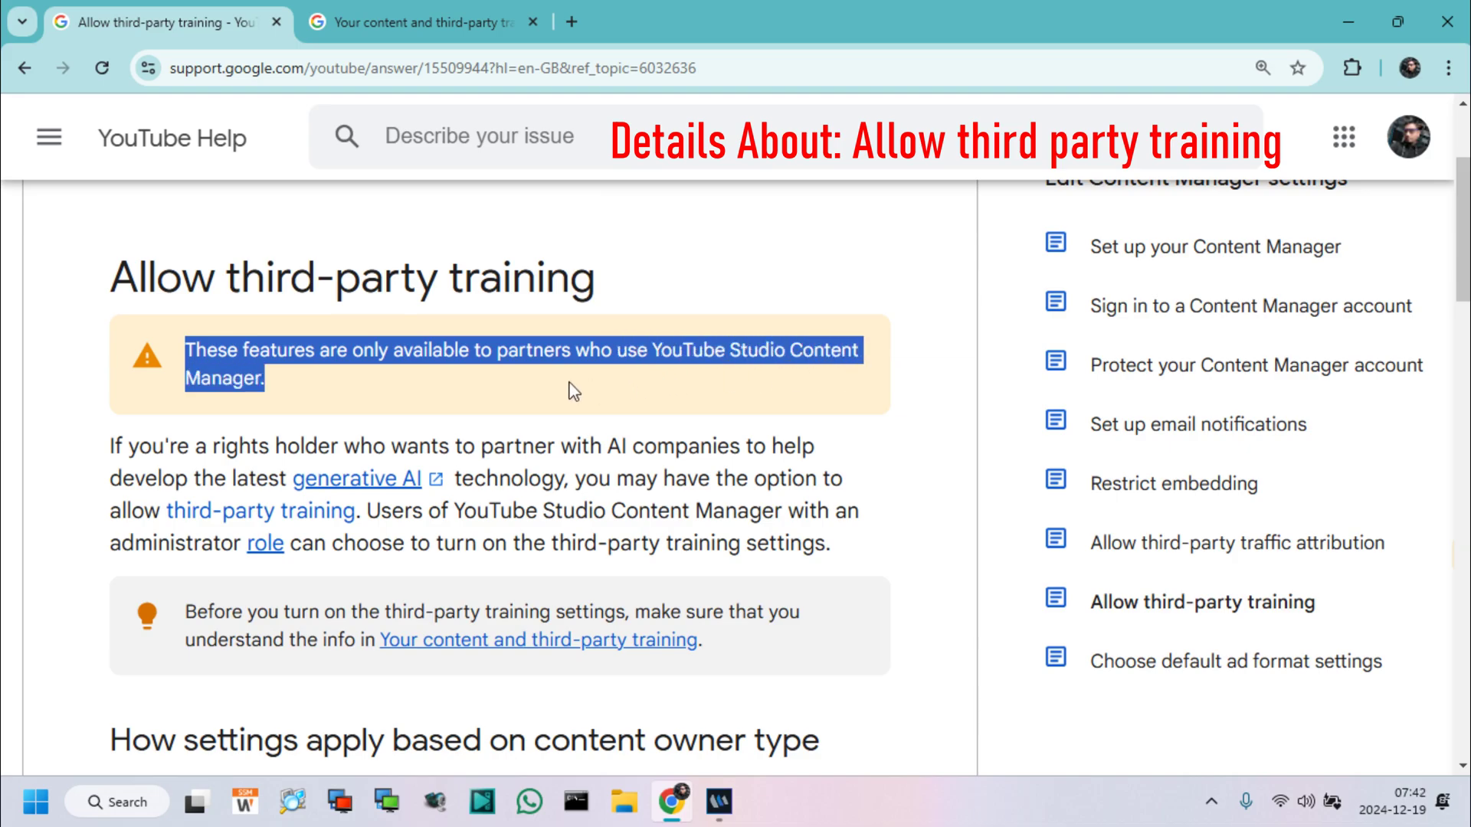
{"action": "left_click", "coordinate": [381, 397]}
{"action": "scroll", "coordinate": [380, 412], "scroll_direction": "down", "scroll_amount": 2}
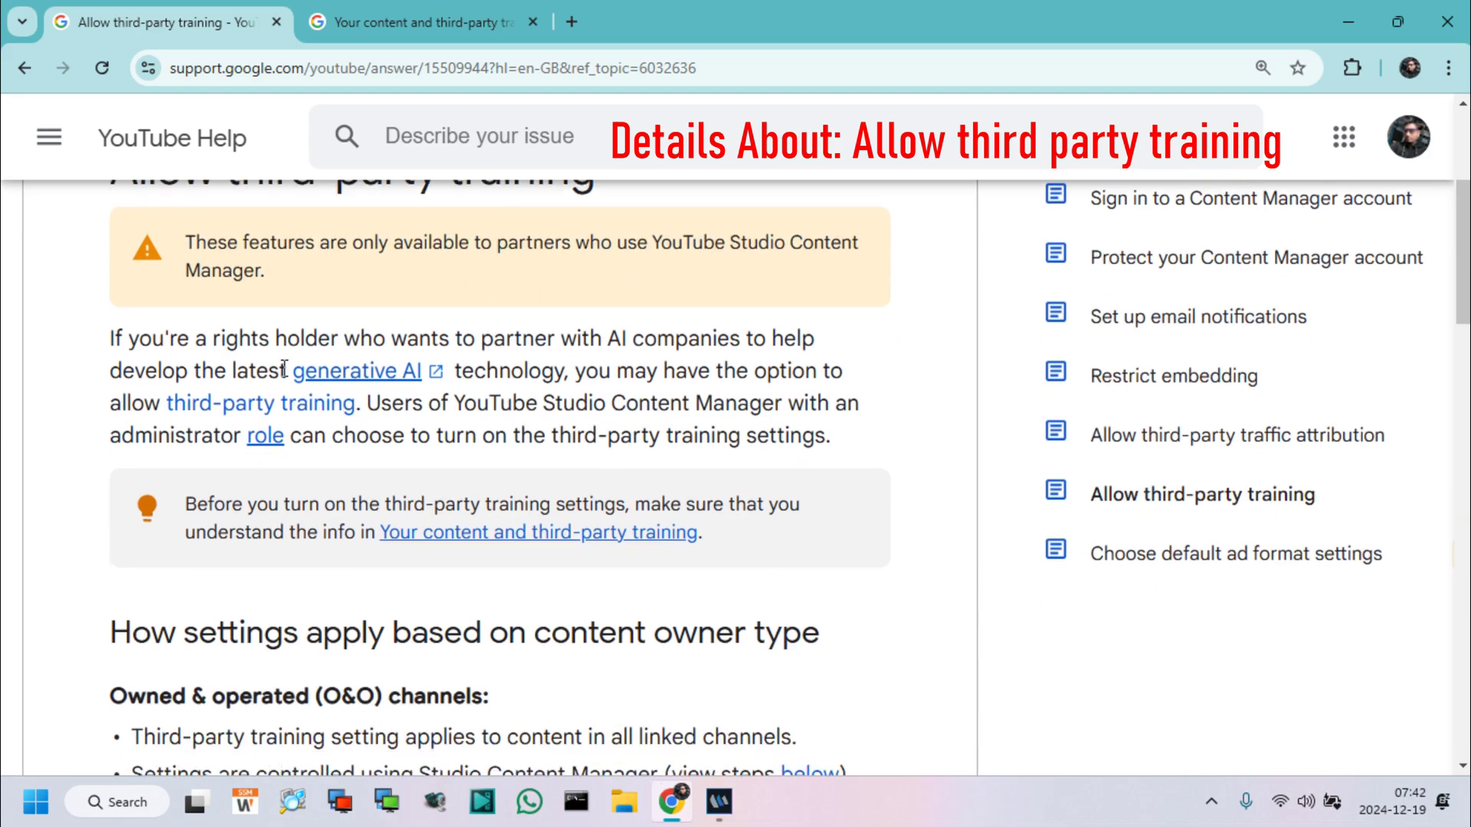
{"action": "left_click_drag", "start_coordinate": [111, 340], "coordinate": [797, 378]}
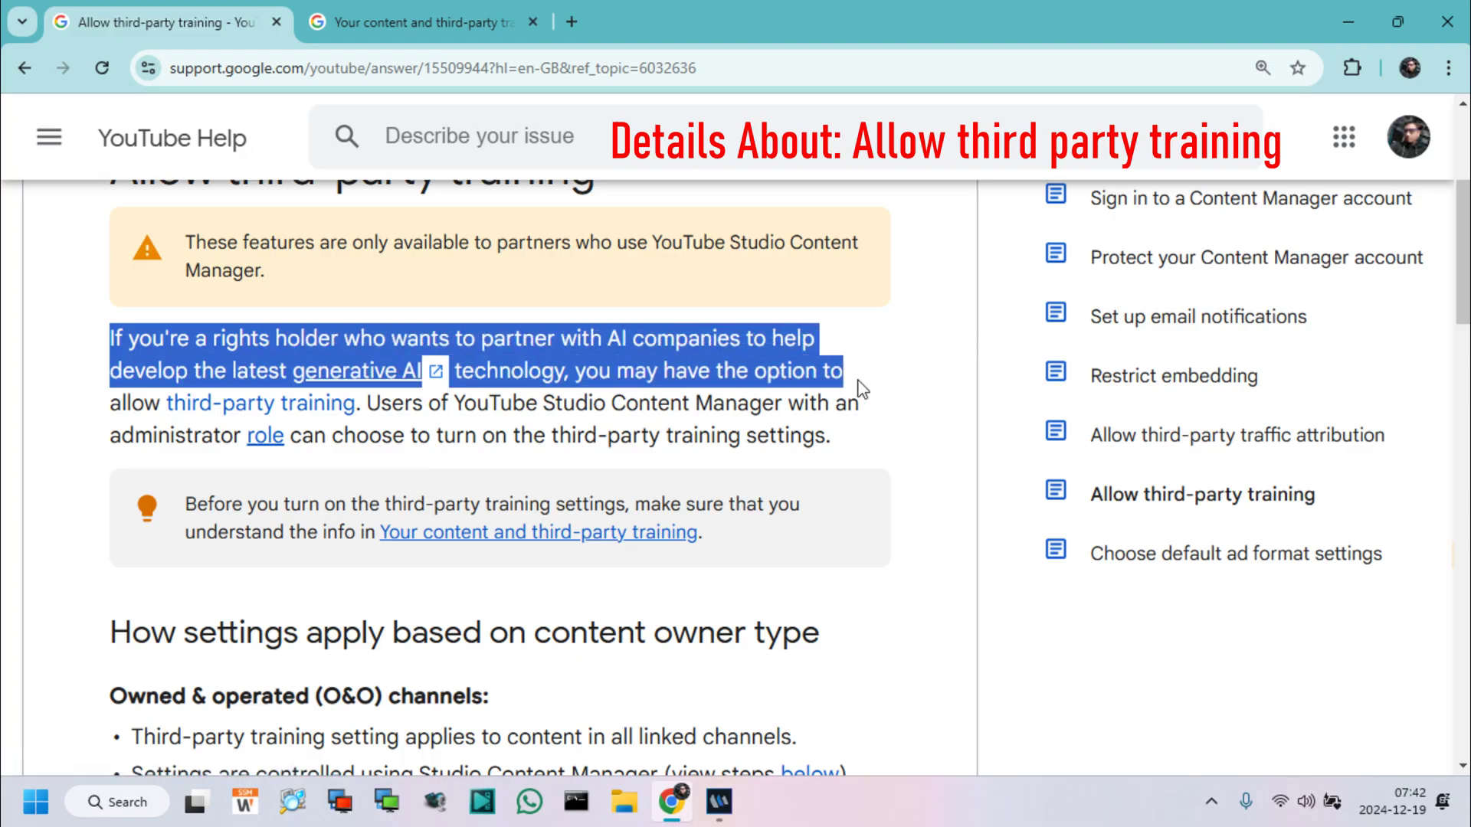
{"action": "left_click", "coordinate": [884, 456]}
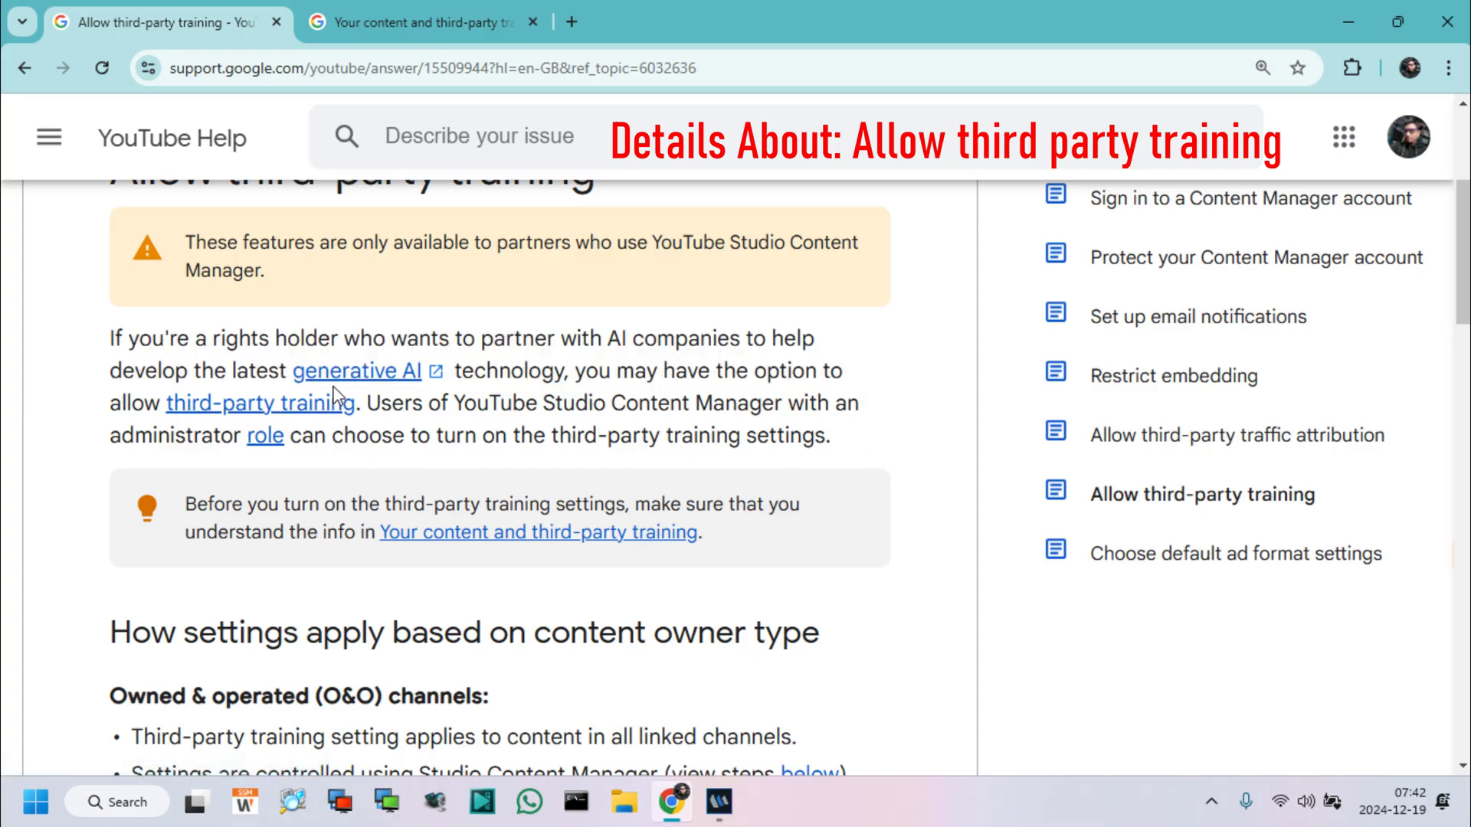
Read the on/off section: settings are off by default, no action needed, Terms of Service
{"action": "scroll", "coordinate": [552, 426], "scroll_direction": "down", "scroll_amount": 10}
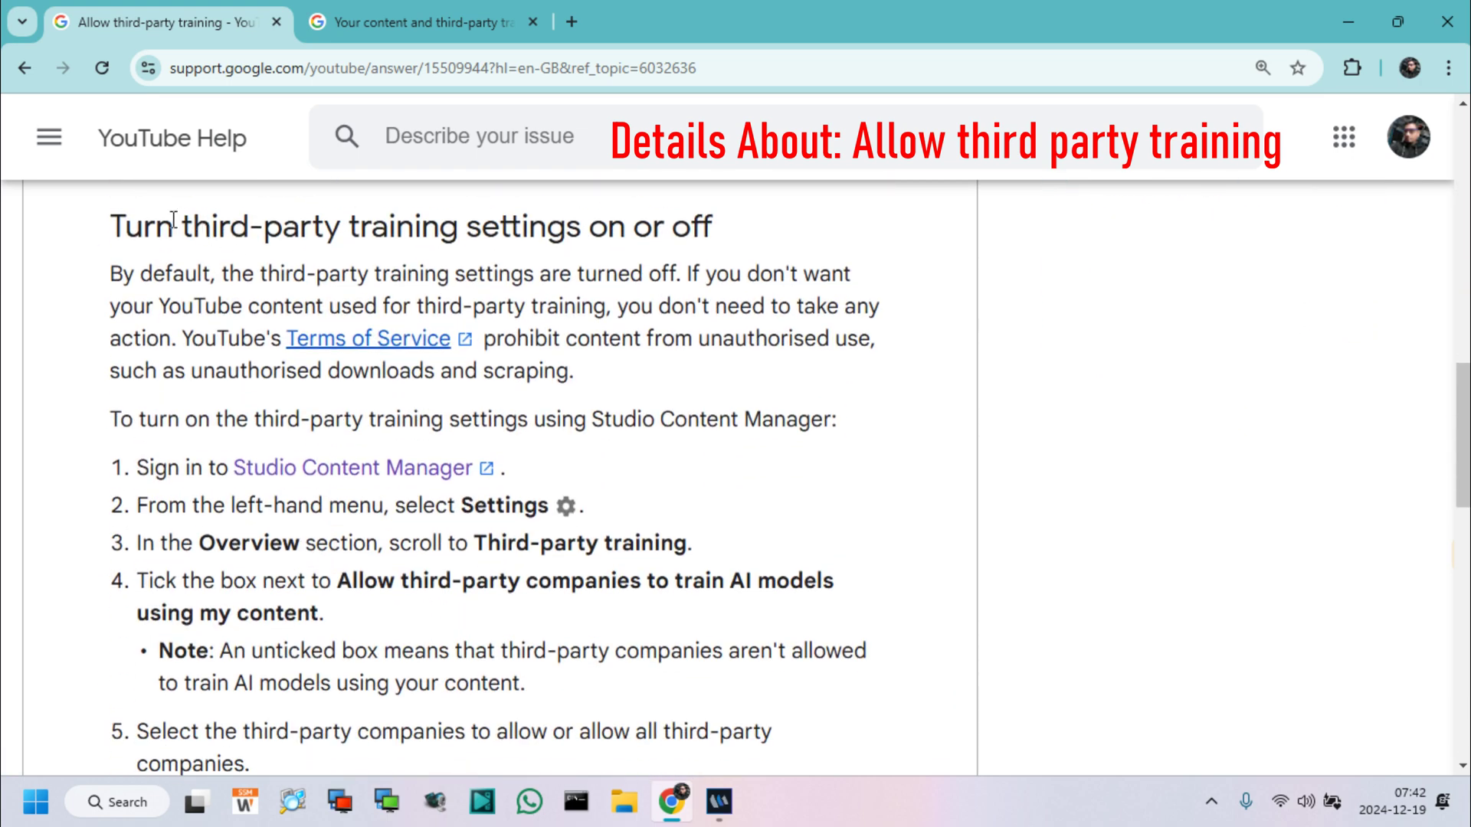
{"action": "left_click_drag", "start_coordinate": [117, 222], "coordinate": [750, 252]}
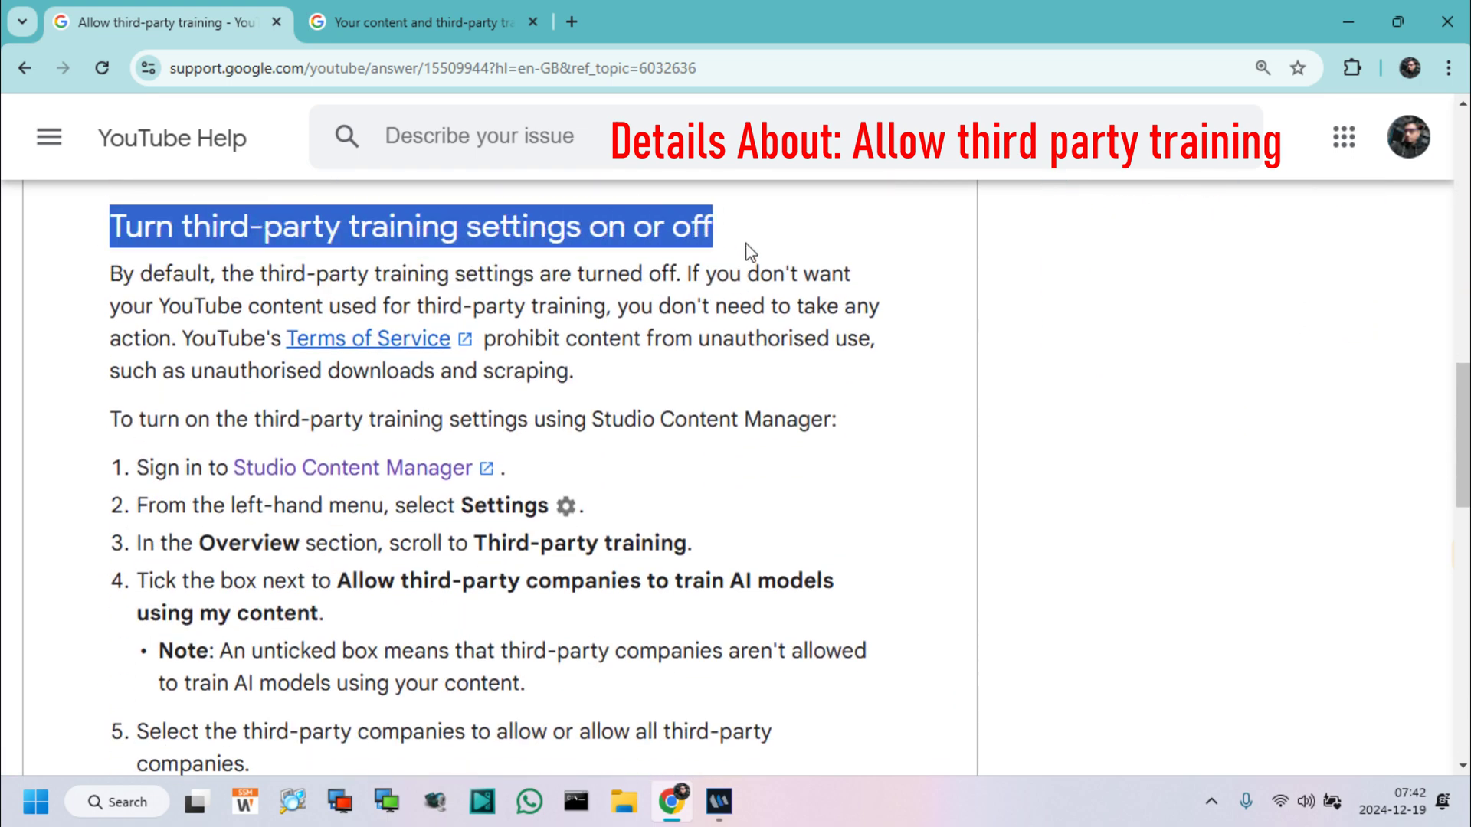
{"action": "left_click", "coordinate": [216, 283]}
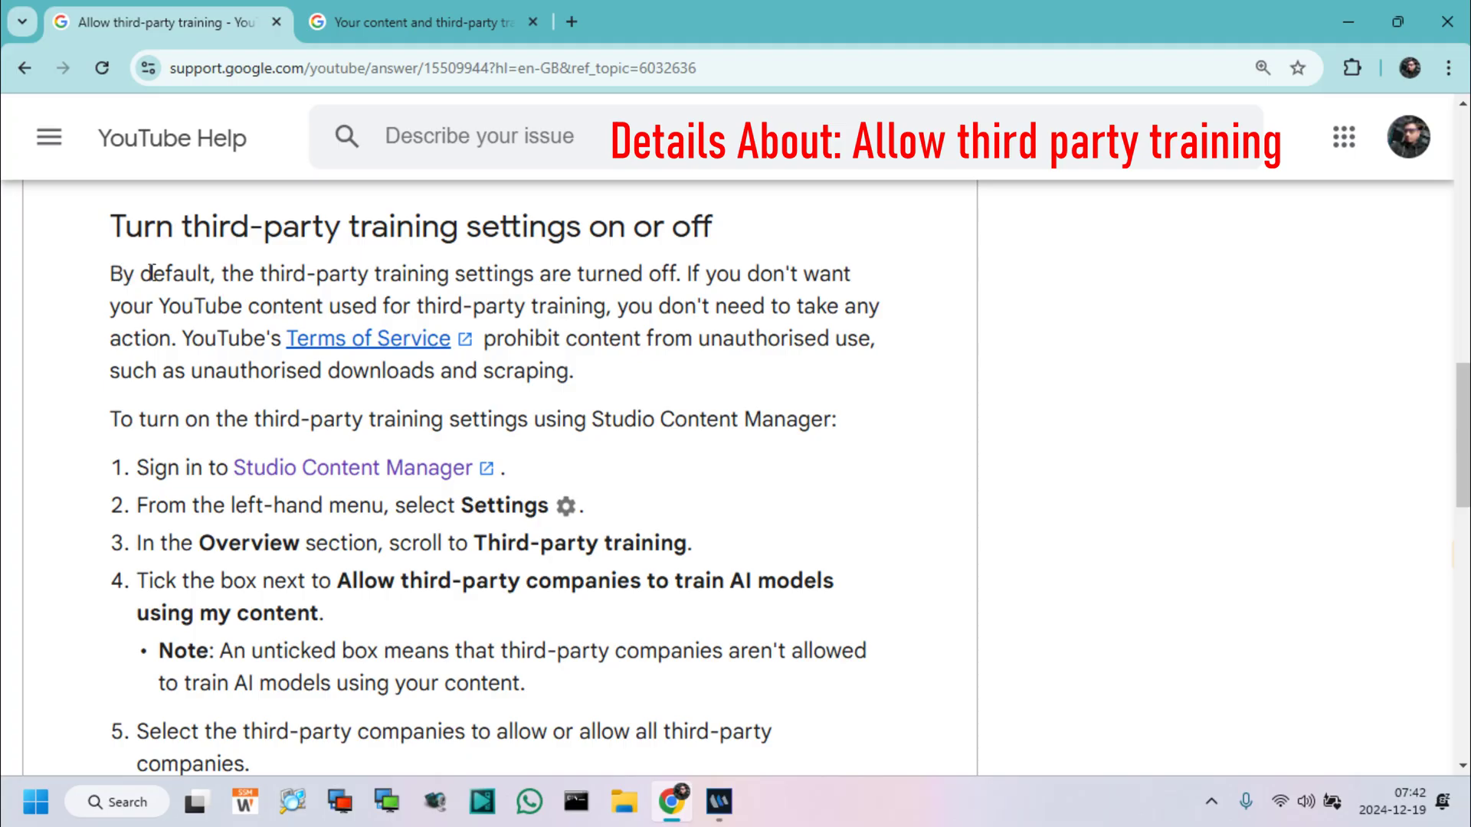
{"action": "left_click_drag", "start_coordinate": [109, 273], "coordinate": [580, 305]}
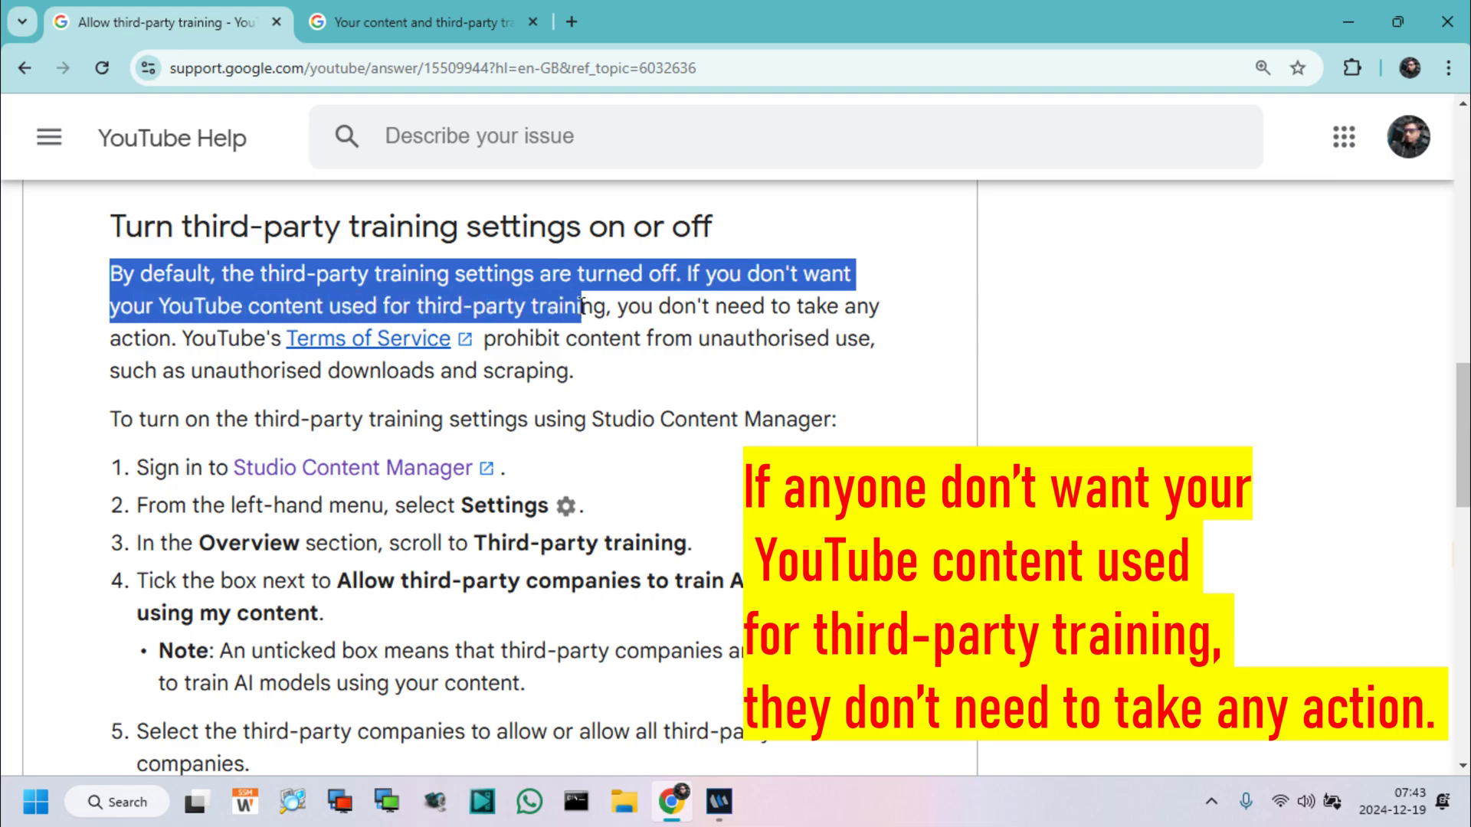
{"action": "left_click", "coordinate": [714, 297]}
{"action": "left_click_drag", "start_coordinate": [693, 270], "coordinate": [184, 335]}
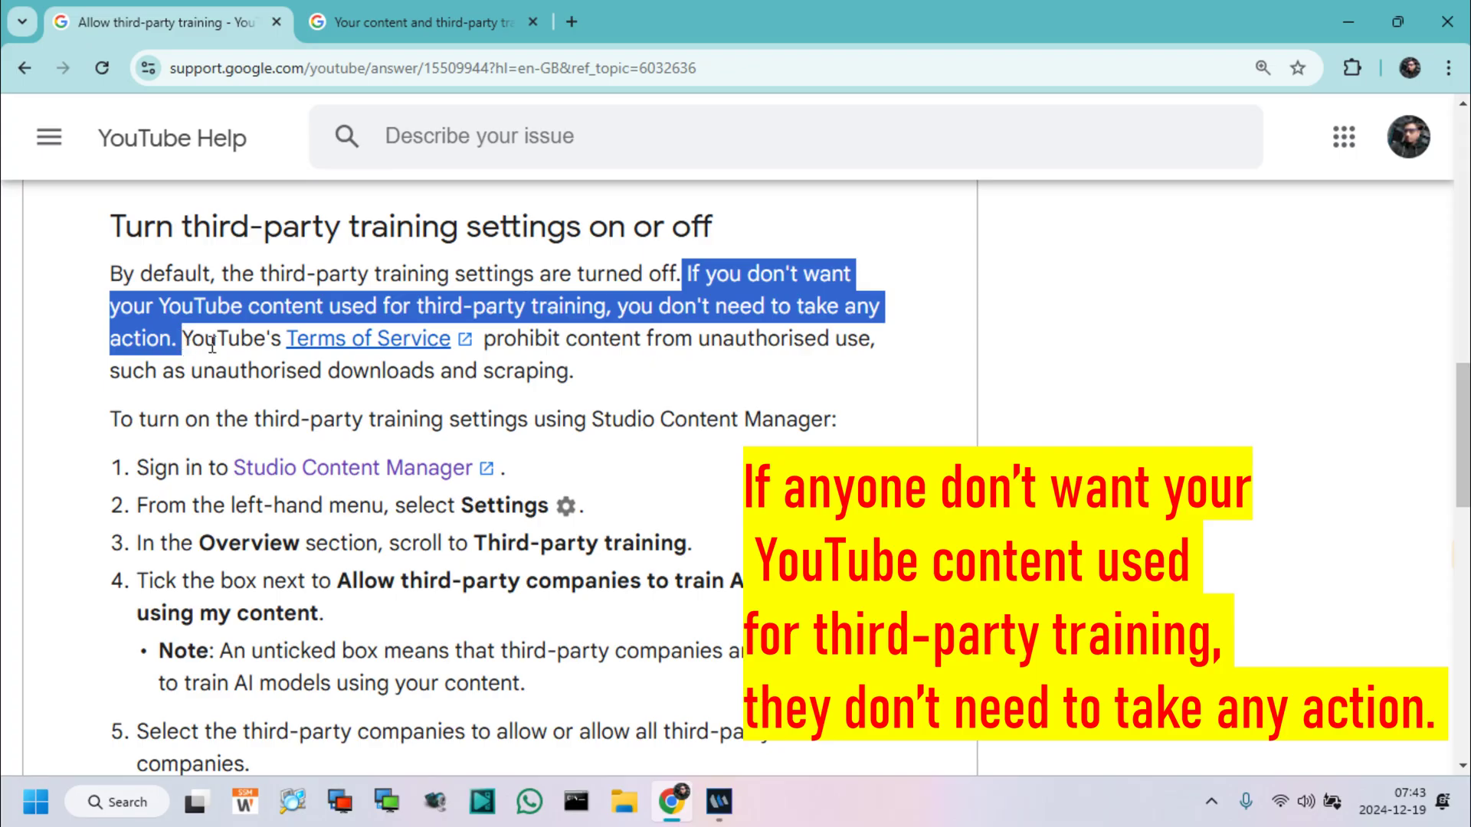
{"action": "left_click_drag", "start_coordinate": [190, 338], "coordinate": [677, 373]}
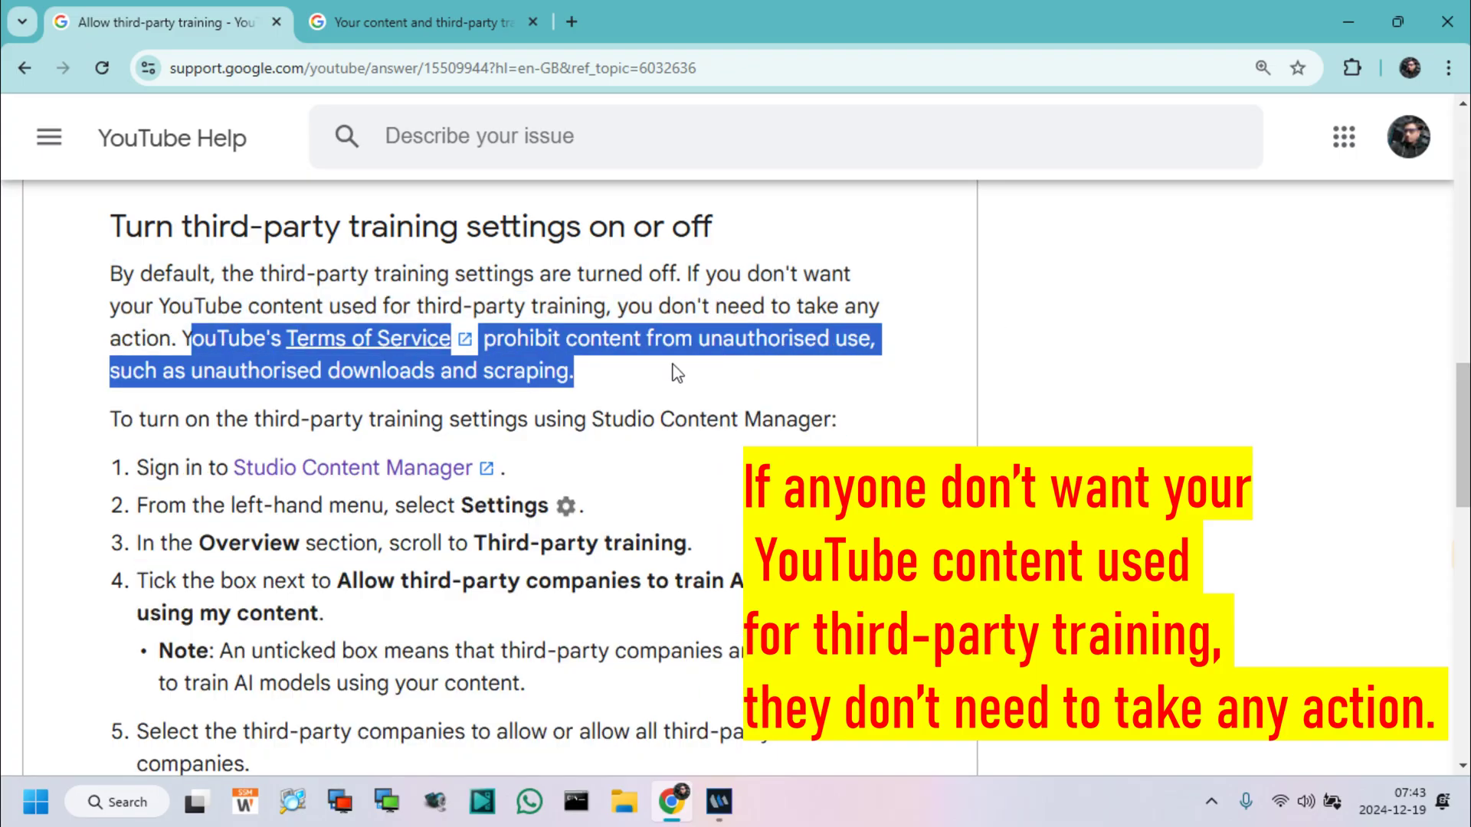
{"action": "left_click", "coordinate": [629, 391]}
Read the turn-on steps and the 'Selected third-party companies only' explanation
{"action": "left_click_drag", "start_coordinate": [114, 419], "coordinate": [833, 410]}
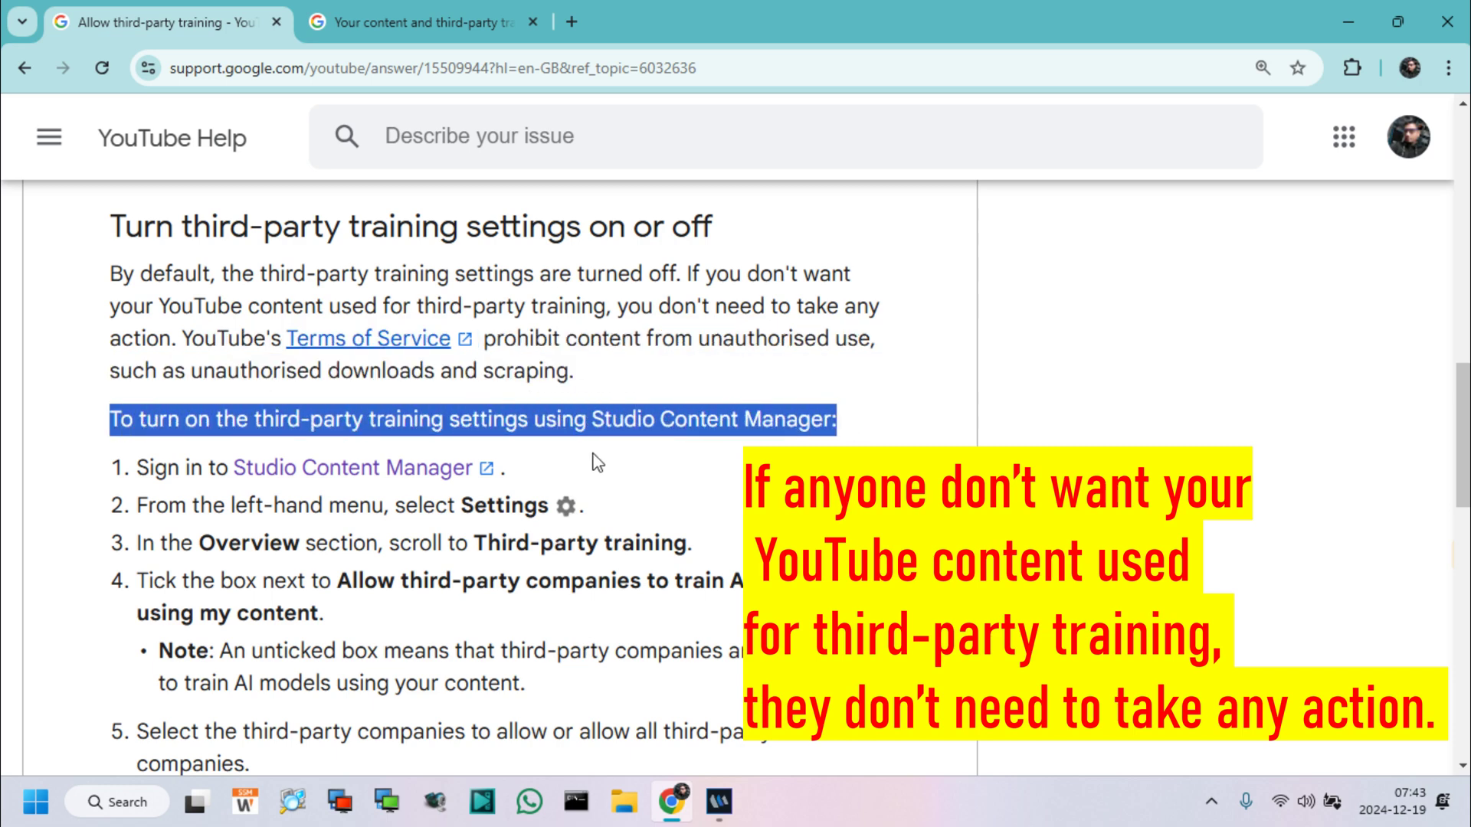
{"action": "scroll", "coordinate": [319, 457], "scroll_direction": "down", "scroll_amount": 1}
{"action": "left_click", "coordinate": [141, 361]}
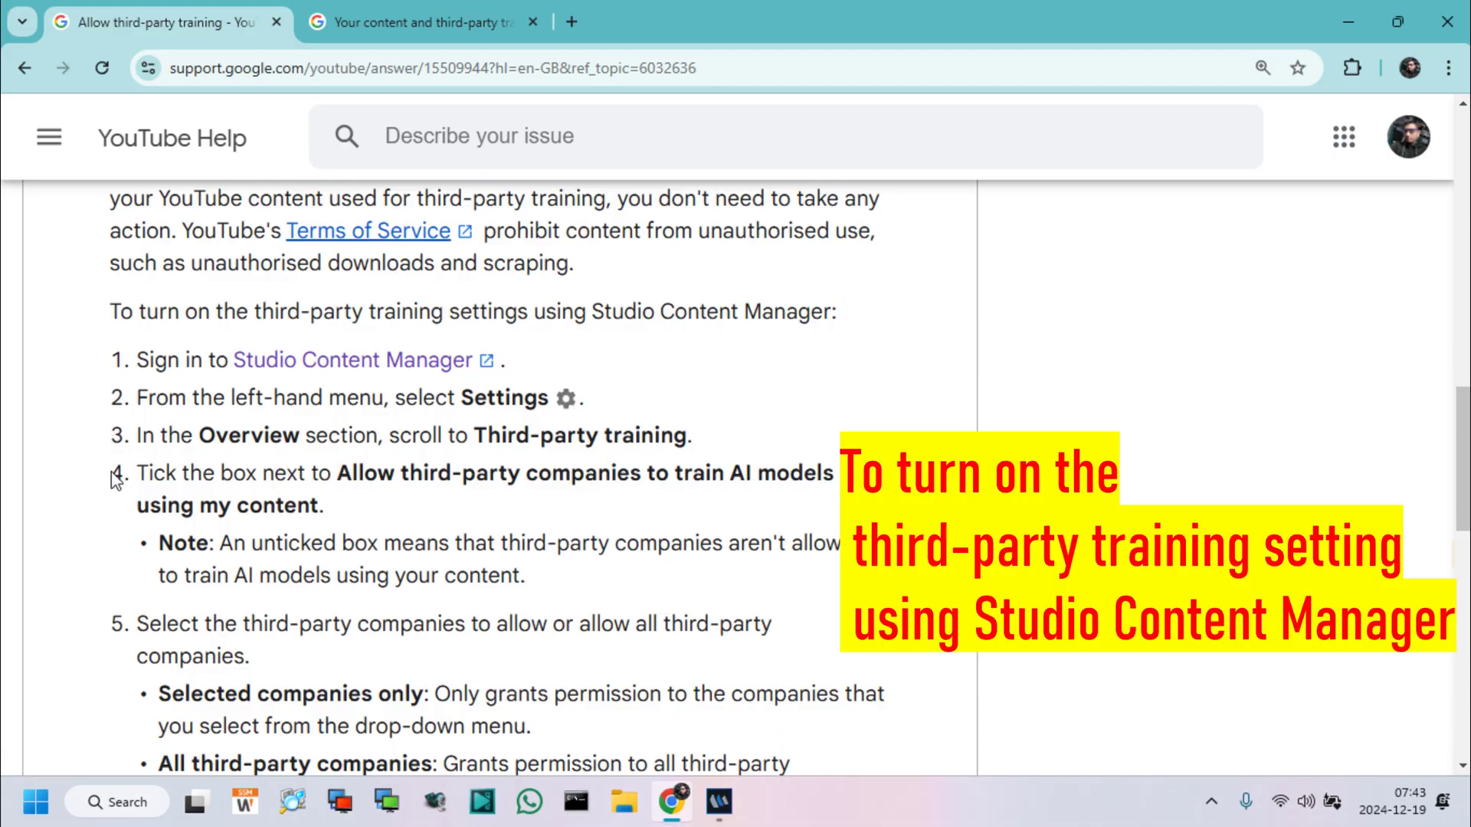
{"action": "scroll", "coordinate": [171, 475], "scroll_direction": "down", "scroll_amount": 2}
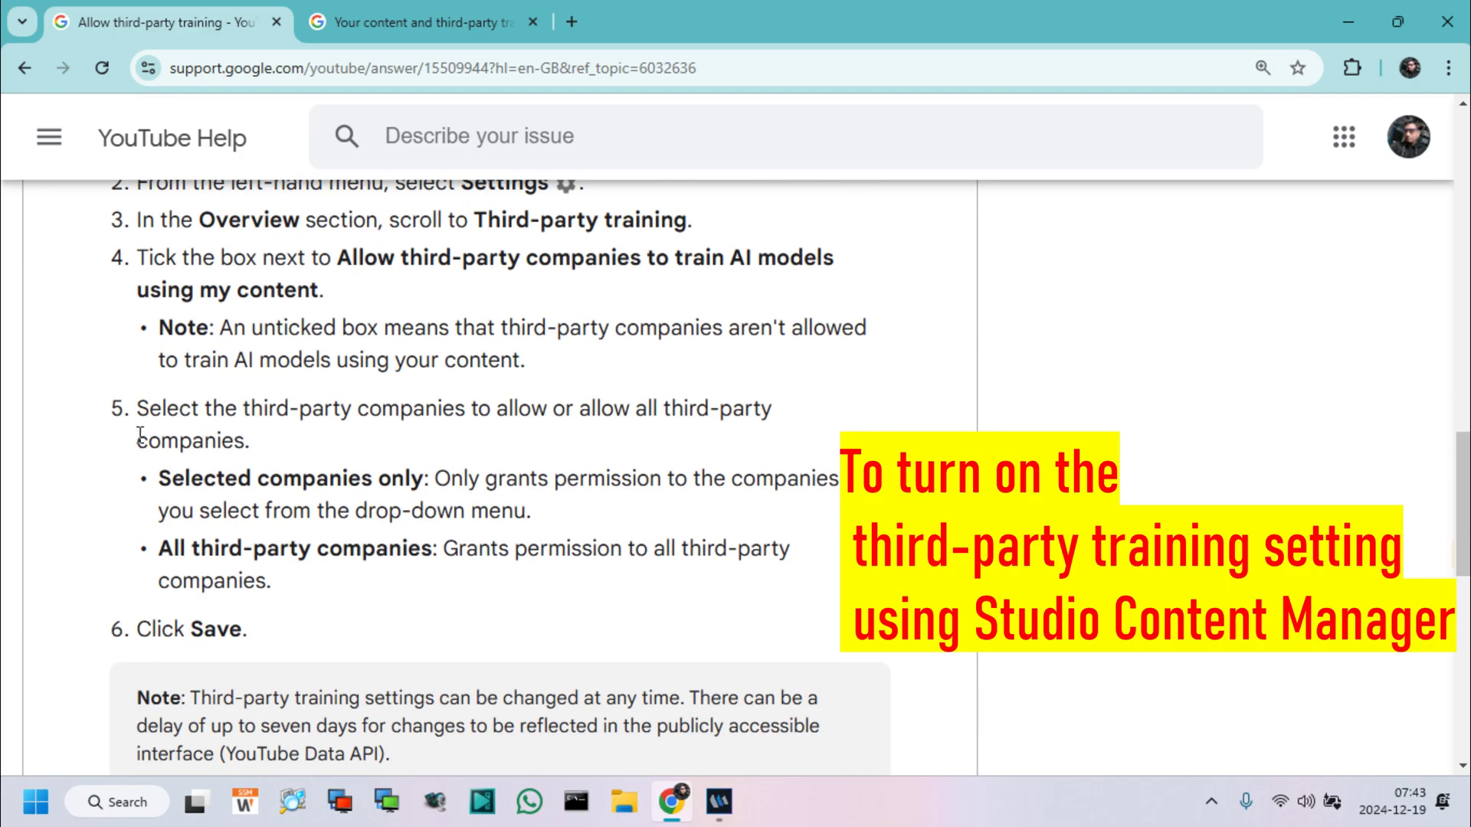
{"action": "scroll", "coordinate": [140, 435], "scroll_direction": "down", "scroll_amount": 1}
{"action": "left_click_drag", "start_coordinate": [439, 369], "coordinate": [891, 371]}
{"action": "left_click", "coordinate": [410, 398]}
{"action": "scroll", "coordinate": [397, 436], "scroll_direction": "down", "scroll_amount": 2}
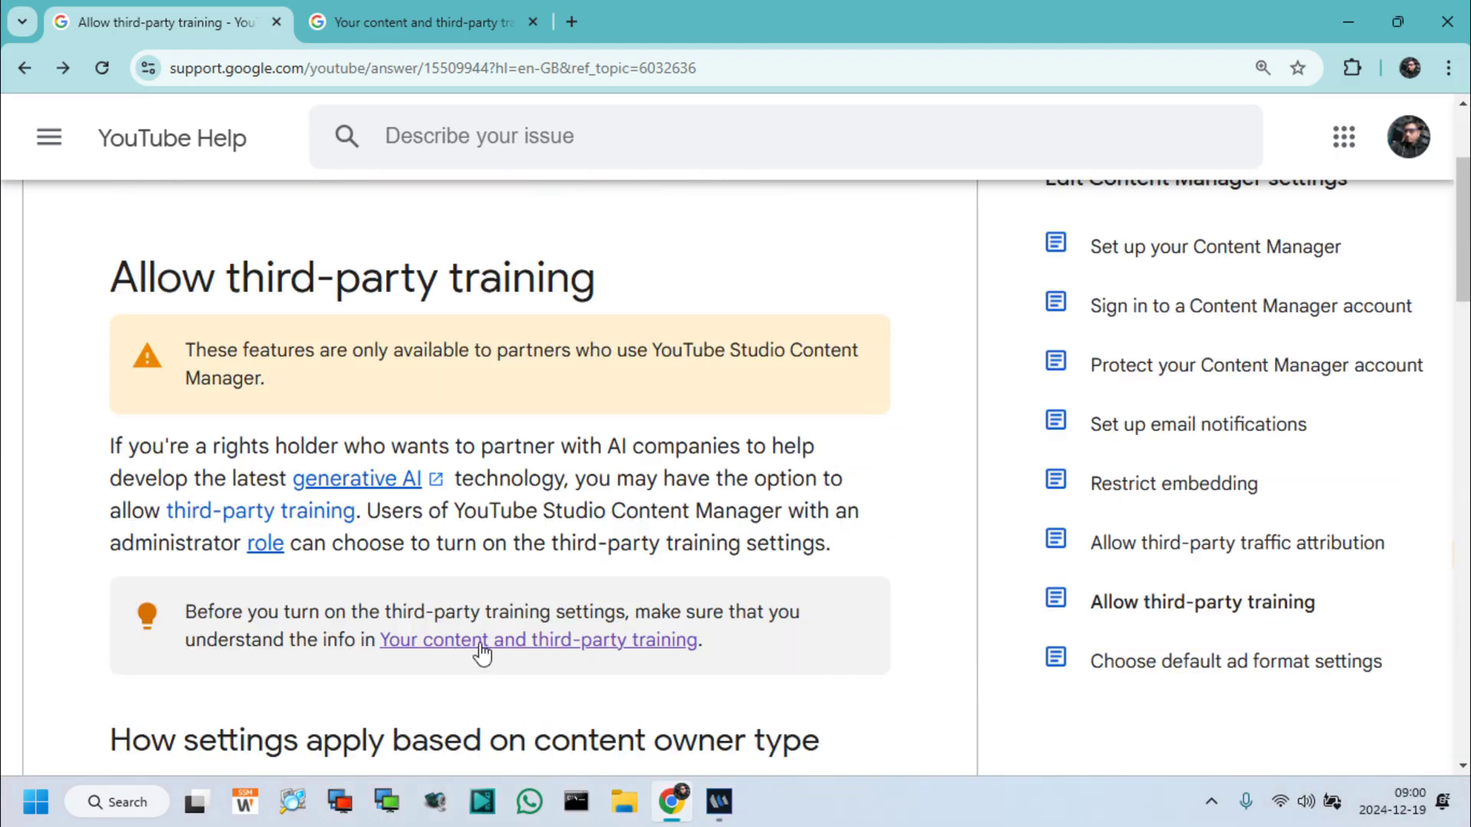
Open the 'Your content and third-party training' article and read its default-off green note
{"action": "right_click", "coordinate": [484, 644]}
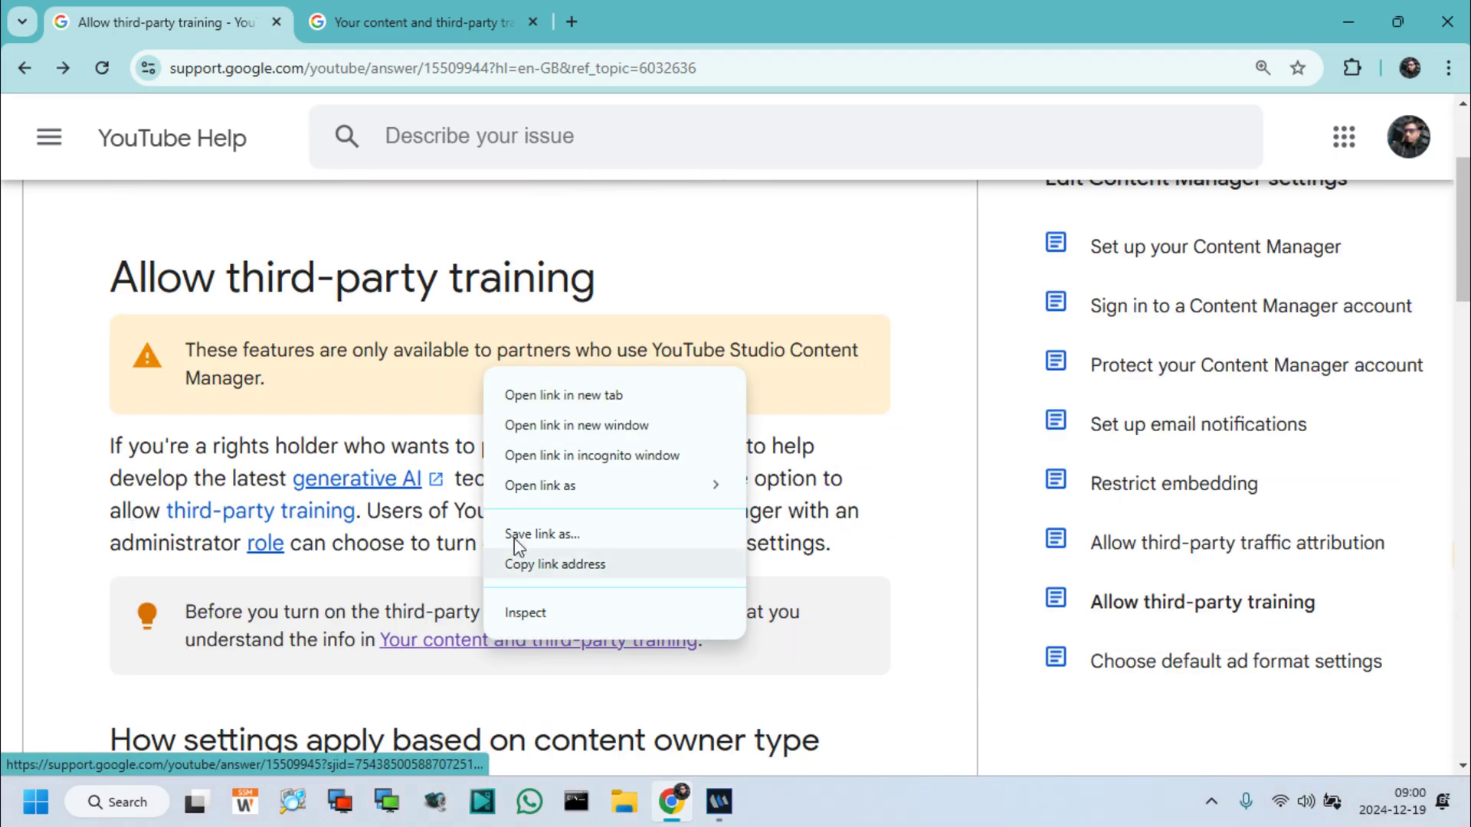
{"action": "left_click", "coordinate": [398, 12]}
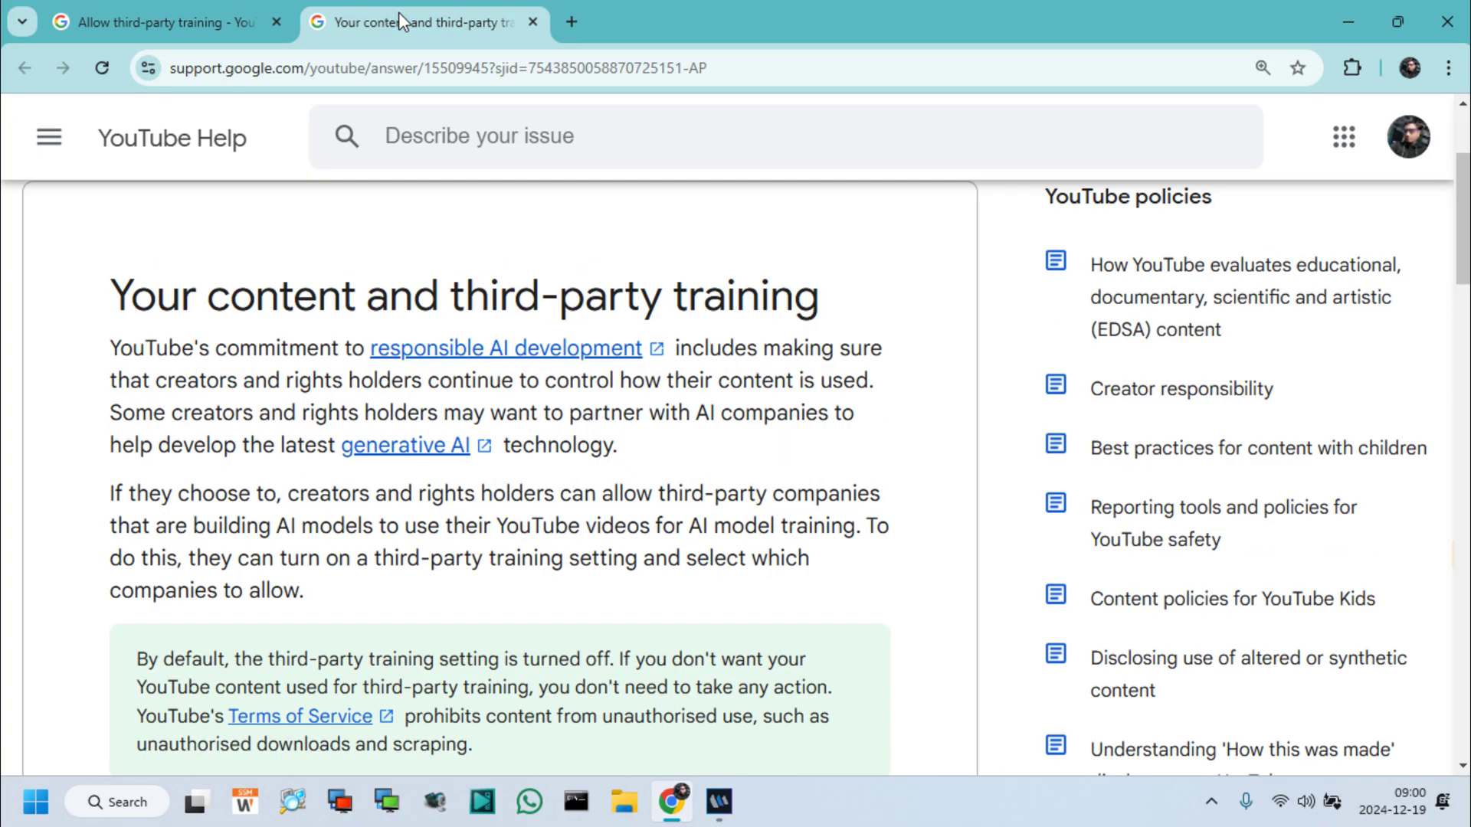
{"action": "scroll", "coordinate": [384, 315], "scroll_direction": "up", "scroll_amount": 4}
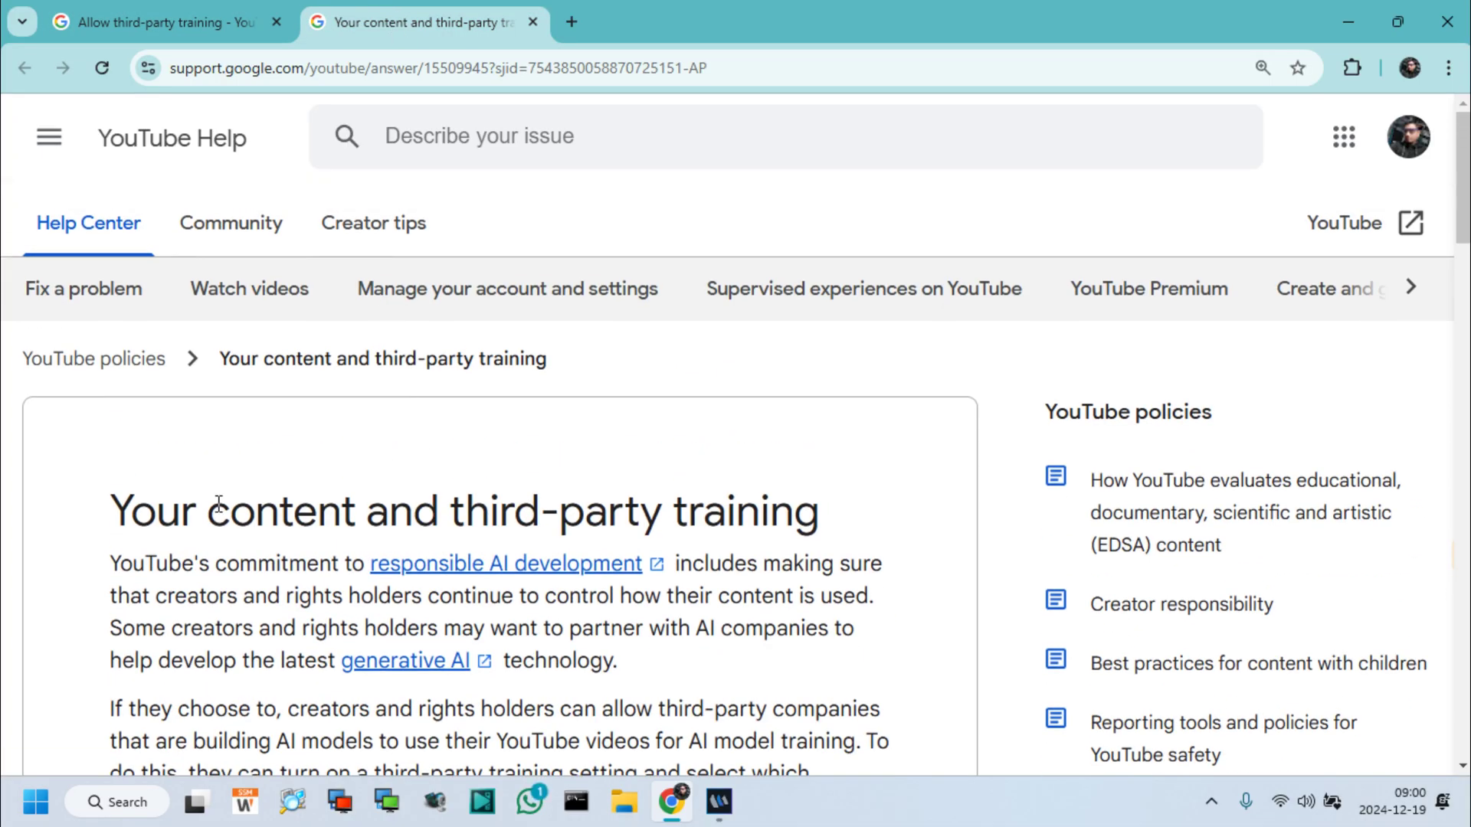
{"action": "scroll", "coordinate": [218, 503], "scroll_direction": "down", "scroll_amount": 1}
{"action": "left_click_drag", "start_coordinate": [120, 398], "coordinate": [818, 420]}
{"action": "scroll", "coordinate": [812, 423], "scroll_direction": "down", "scroll_amount": 1}
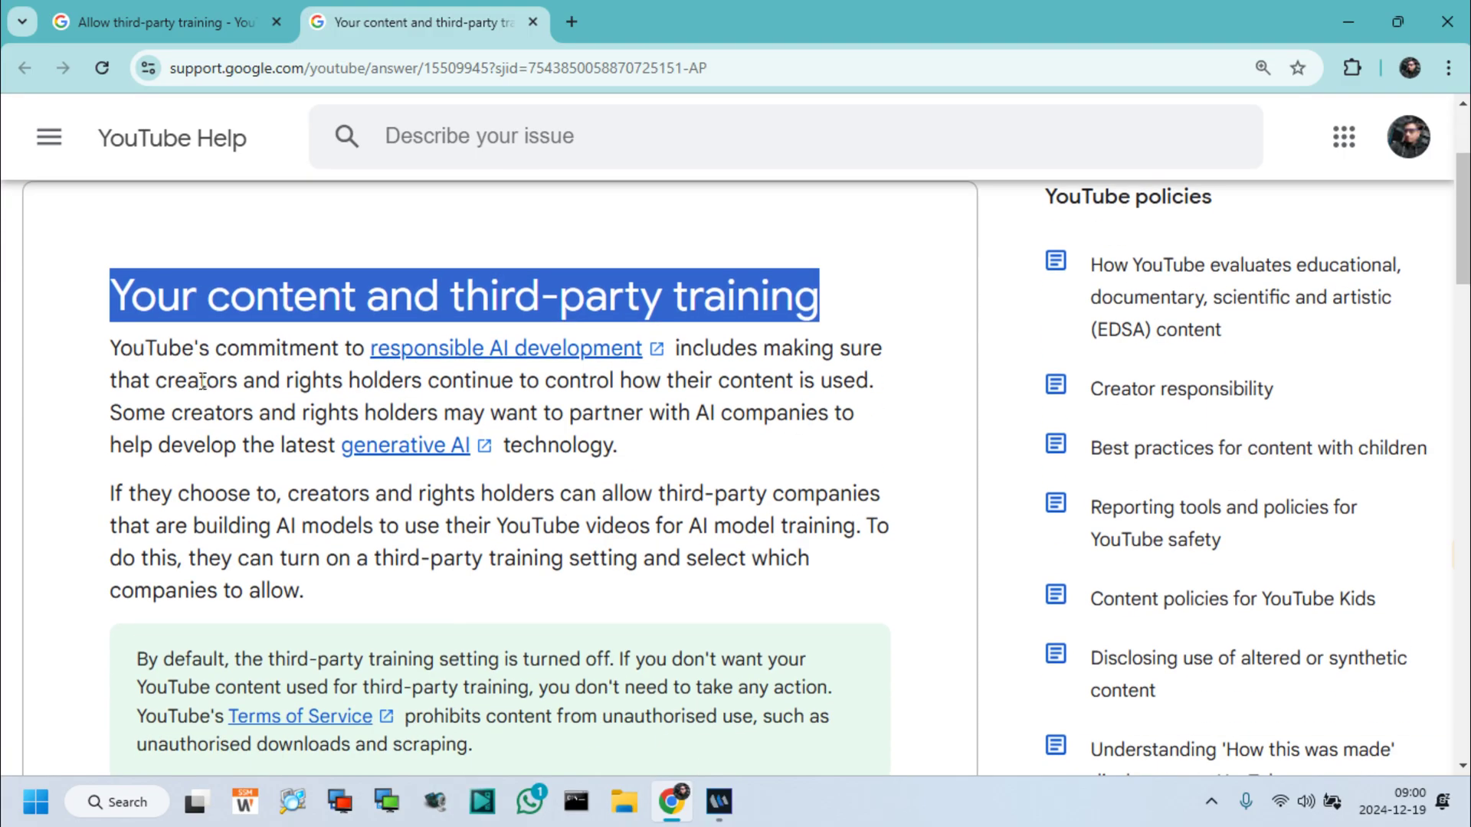
{"action": "scroll", "coordinate": [237, 475], "scroll_direction": "down", "scroll_amount": 2}
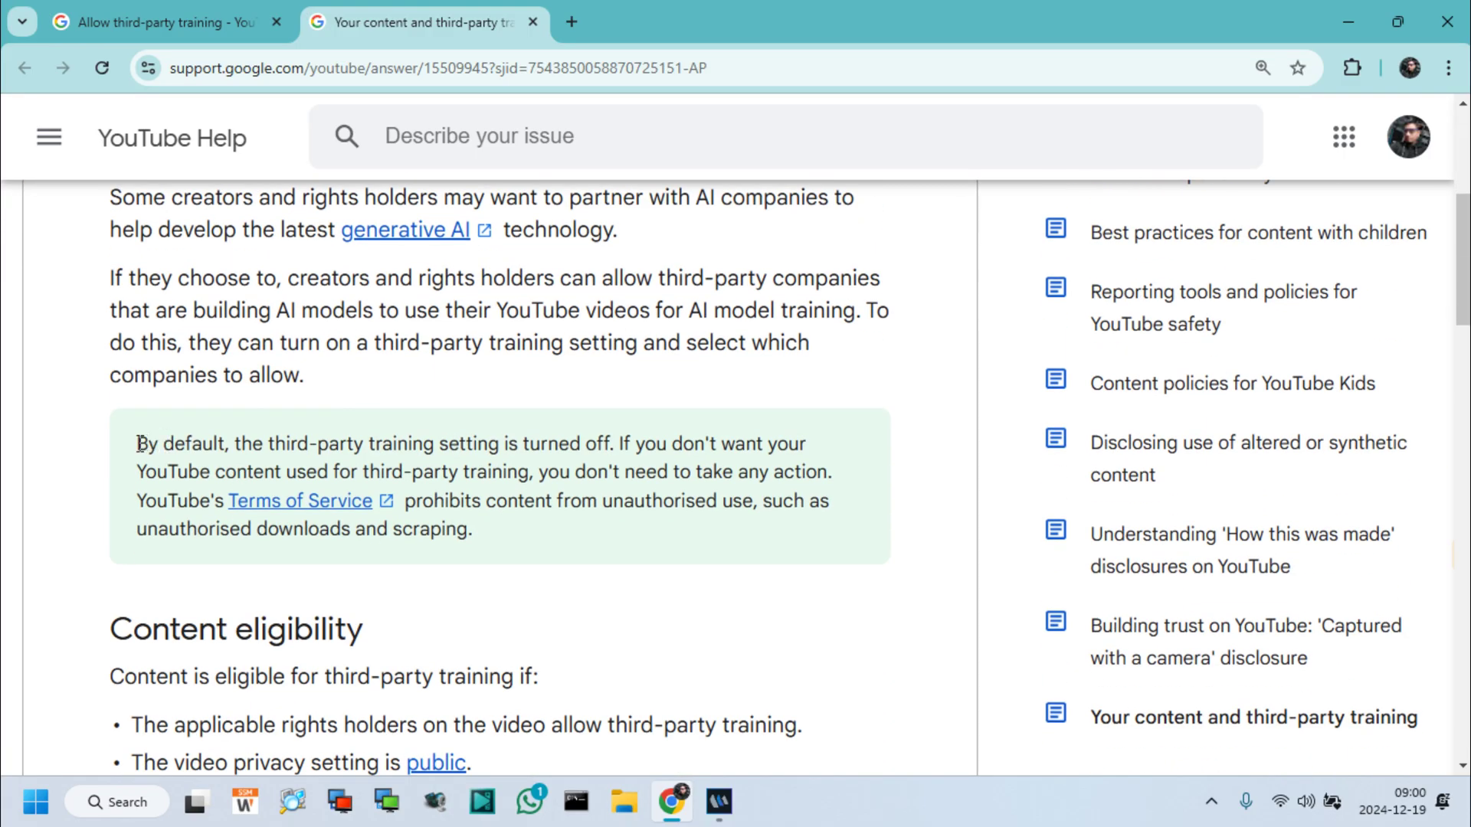
{"action": "left_click_drag", "start_coordinate": [138, 445], "coordinate": [570, 473]}
{"action": "left_click", "coordinate": [844, 483]}
{"action": "scroll", "coordinate": [176, 410], "scroll_direction": "down", "scroll_amount": 2}
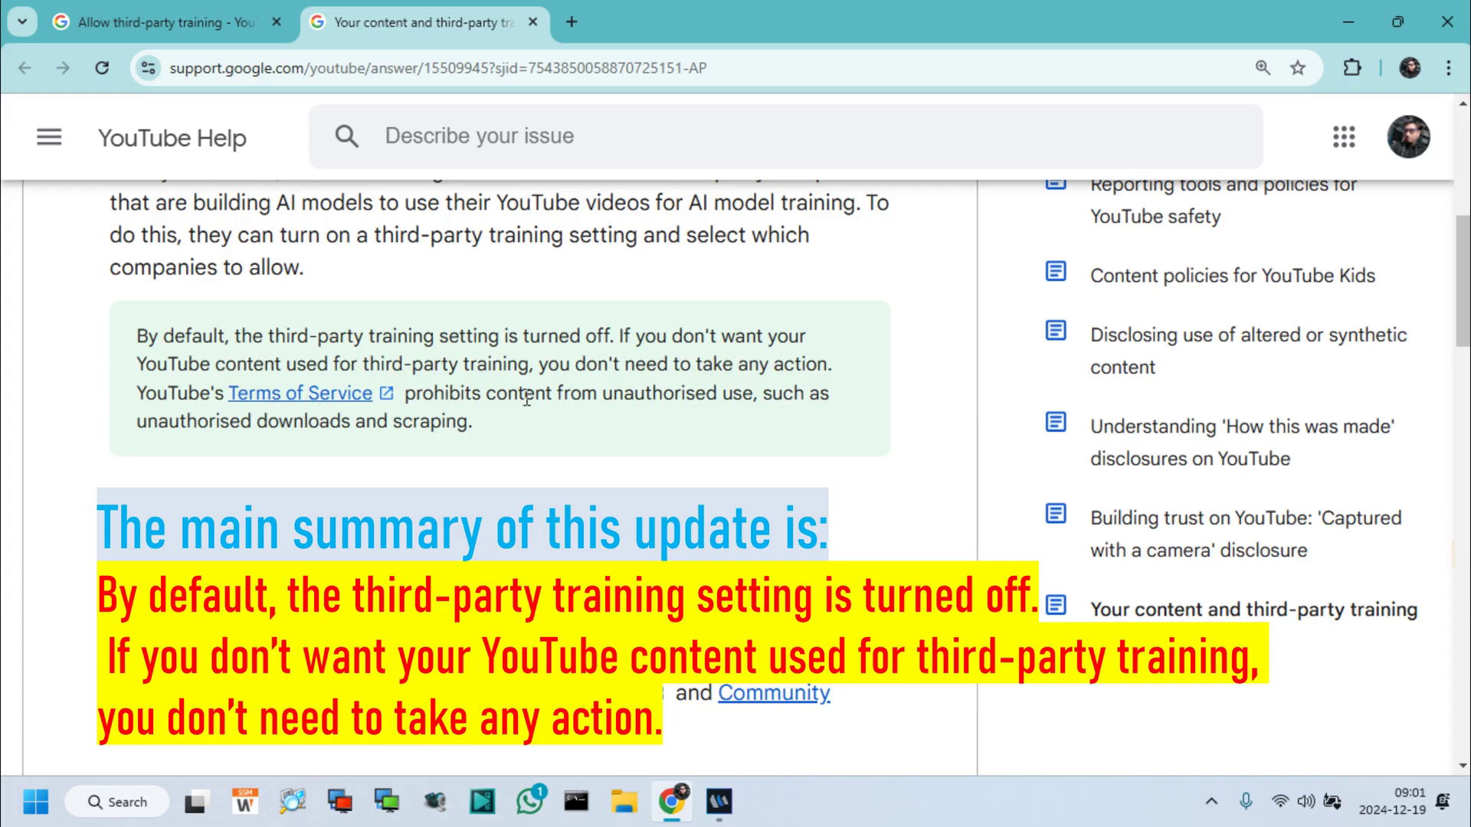
{"action": "scroll", "coordinate": [690, 430], "scroll_direction": "down", "scroll_amount": 1}
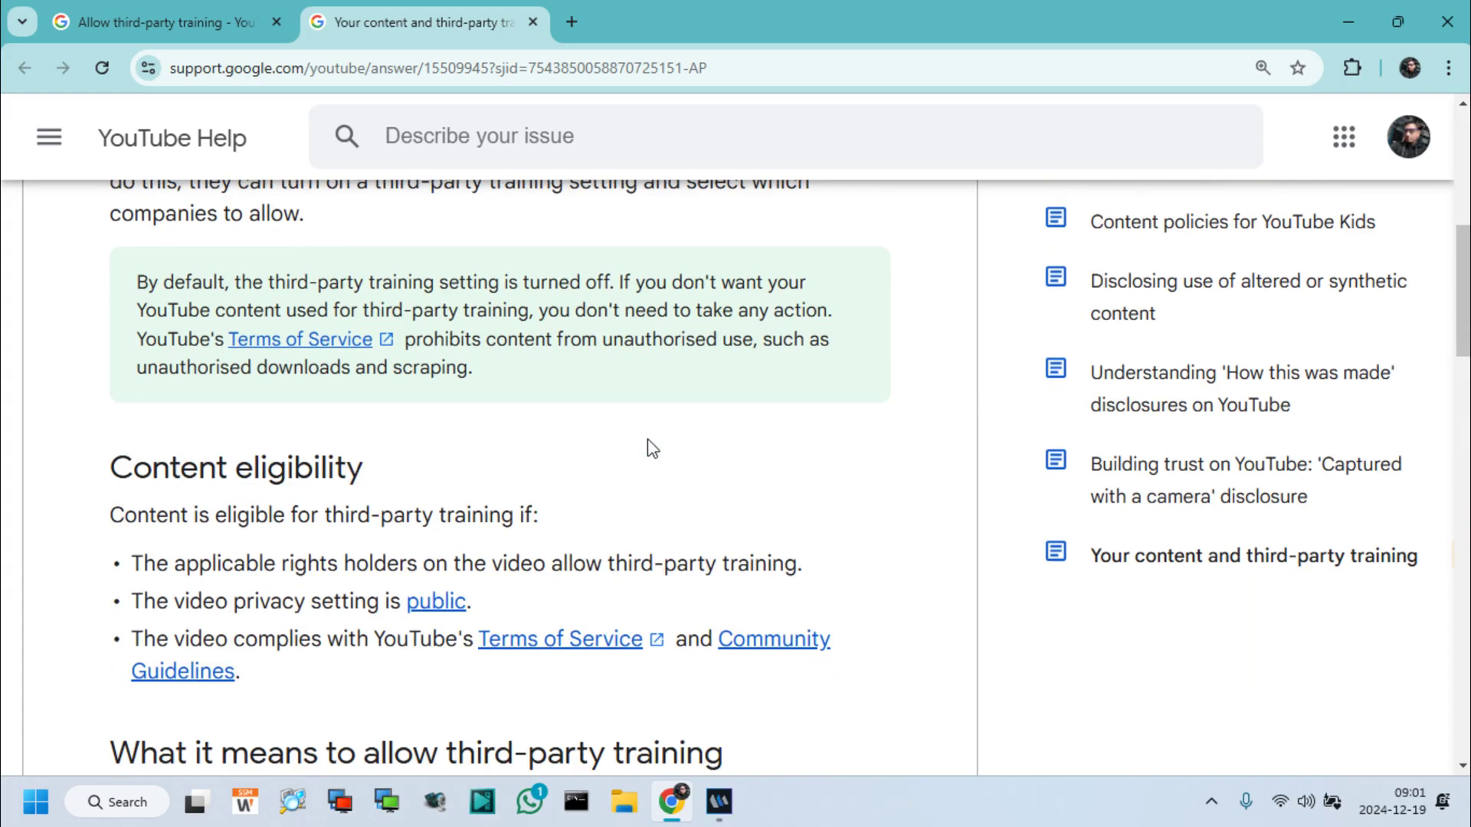
Return to the Allow third-party training article at the turn on/off section
{"action": "key", "text": "ctrl+shift+Tab"}
{"action": "scroll", "coordinate": [503, 417], "scroll_direction": "down", "scroll_amount": 10}
{"action": "scroll", "coordinate": [505, 418], "scroll_direction": "down", "scroll_amount": 4}
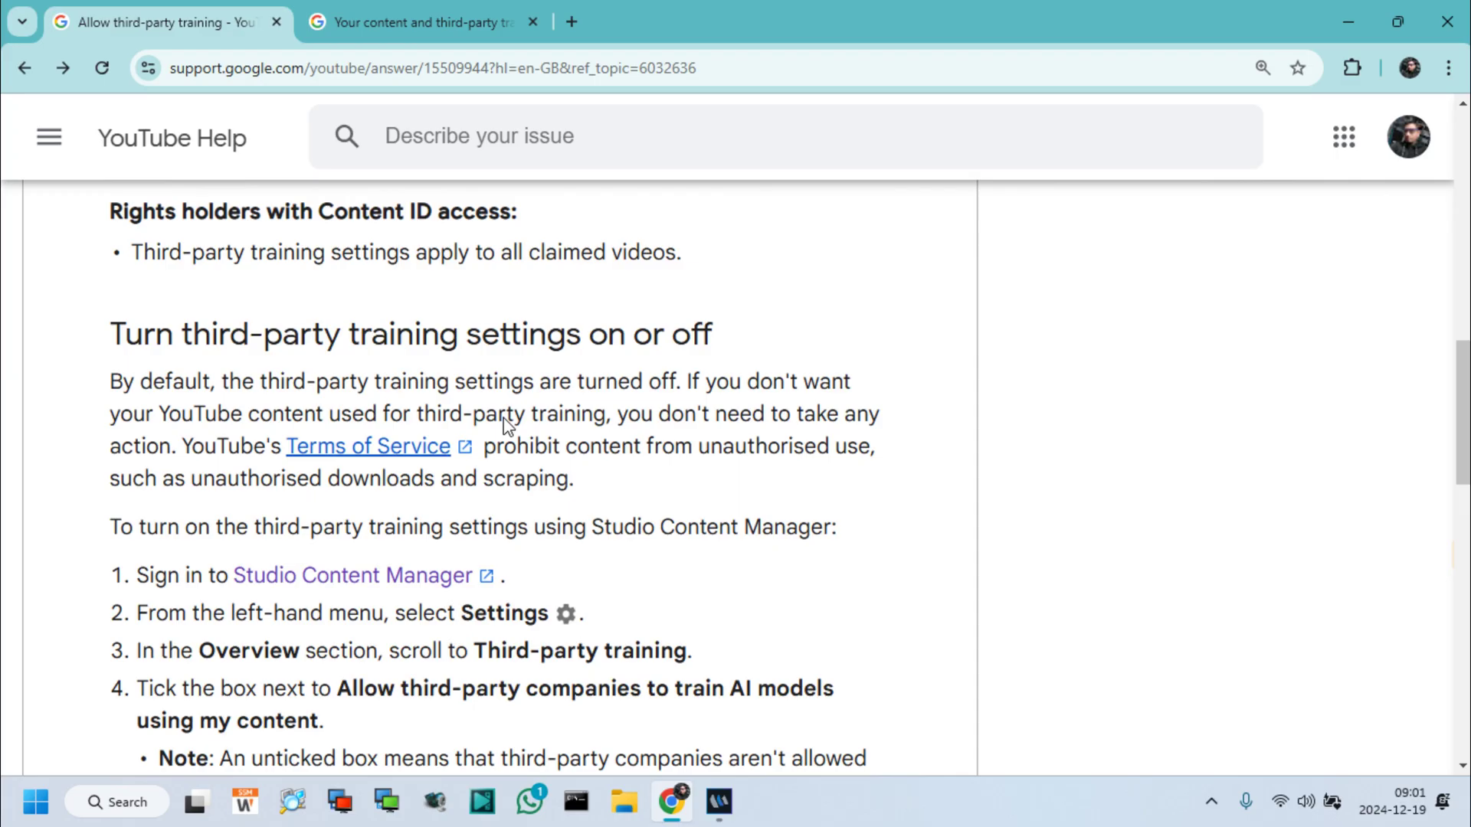
{"action": "scroll", "coordinate": [505, 418], "scroll_direction": "up", "scroll_amount": 2}
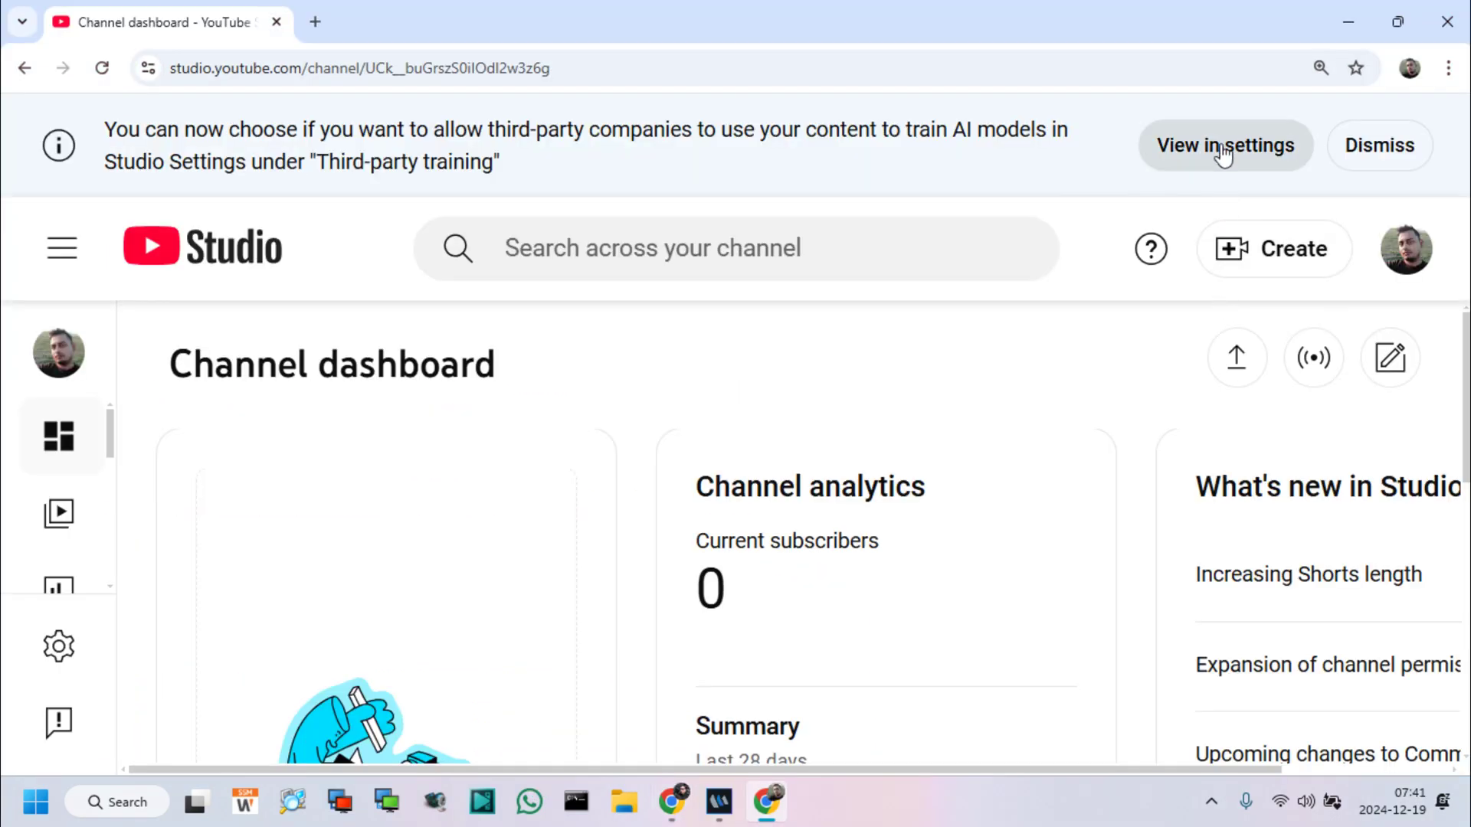
Tick 'Allow third-party companies to train AI models' in Channel advanced settings, zoomed out to fit
{"action": "left_click", "coordinate": [1224, 152]}
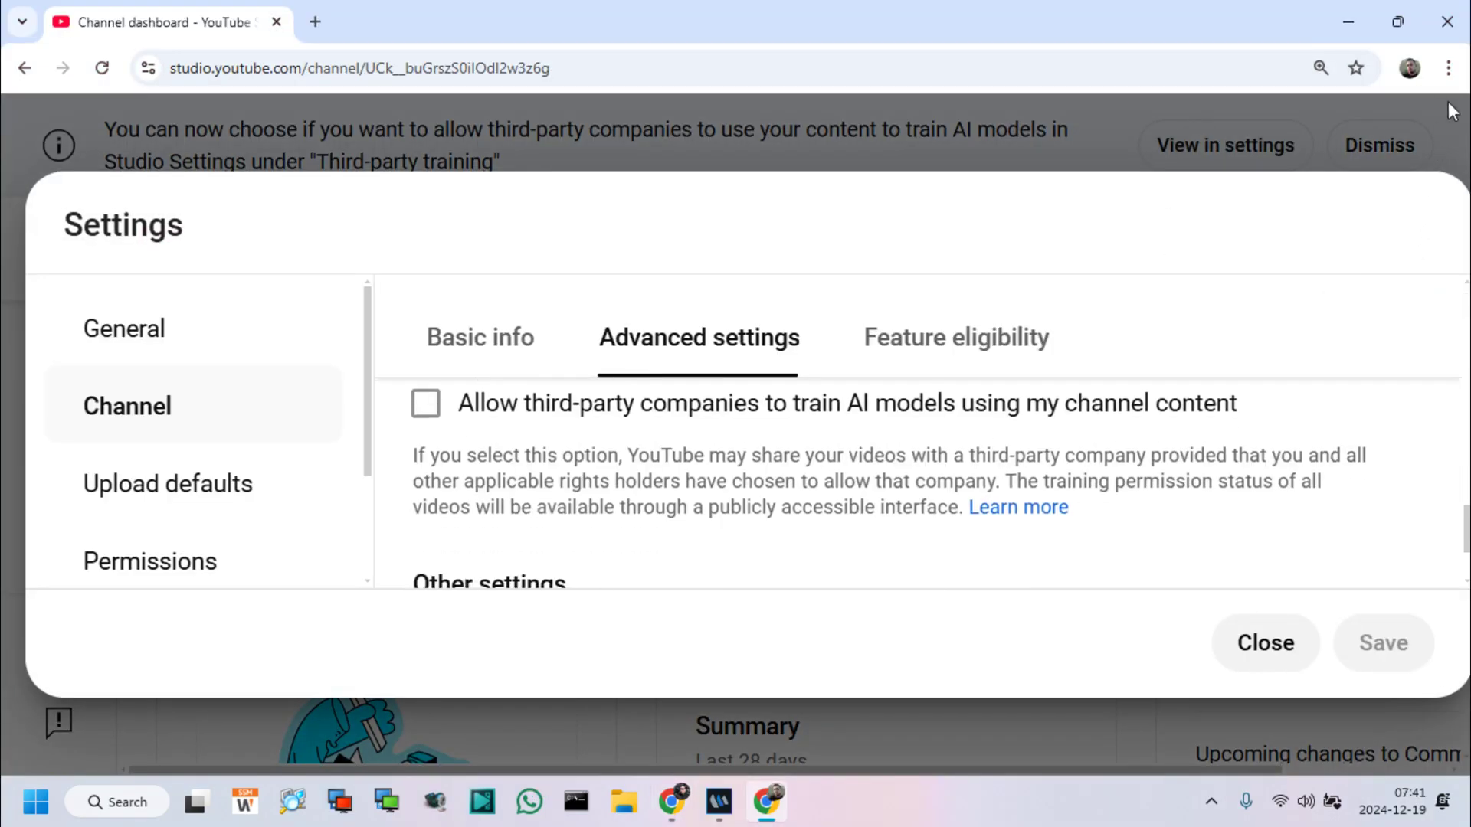
{"action": "key", "text": "ctrl+minus"}
{"action": "key", "text": "ctrl+minus"}
{"action": "scroll", "coordinate": [908, 429], "scroll_direction": "down", "scroll_amount": 5}
{"action": "scroll", "coordinate": [907, 430], "scroll_direction": "down", "scroll_amount": 3}
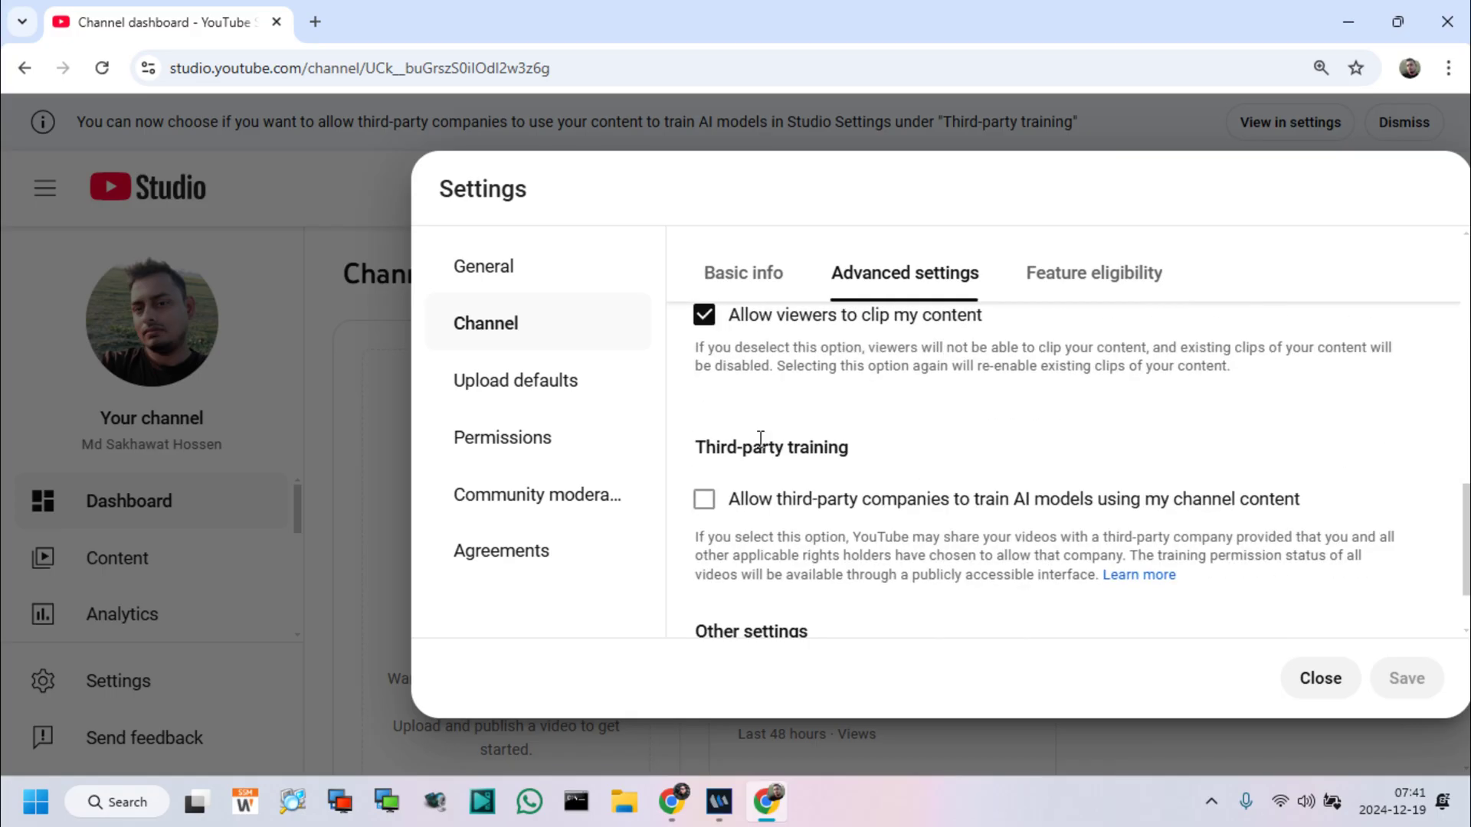
{"action": "scroll", "coordinate": [745, 506], "scroll_direction": "down", "scroll_amount": 2}
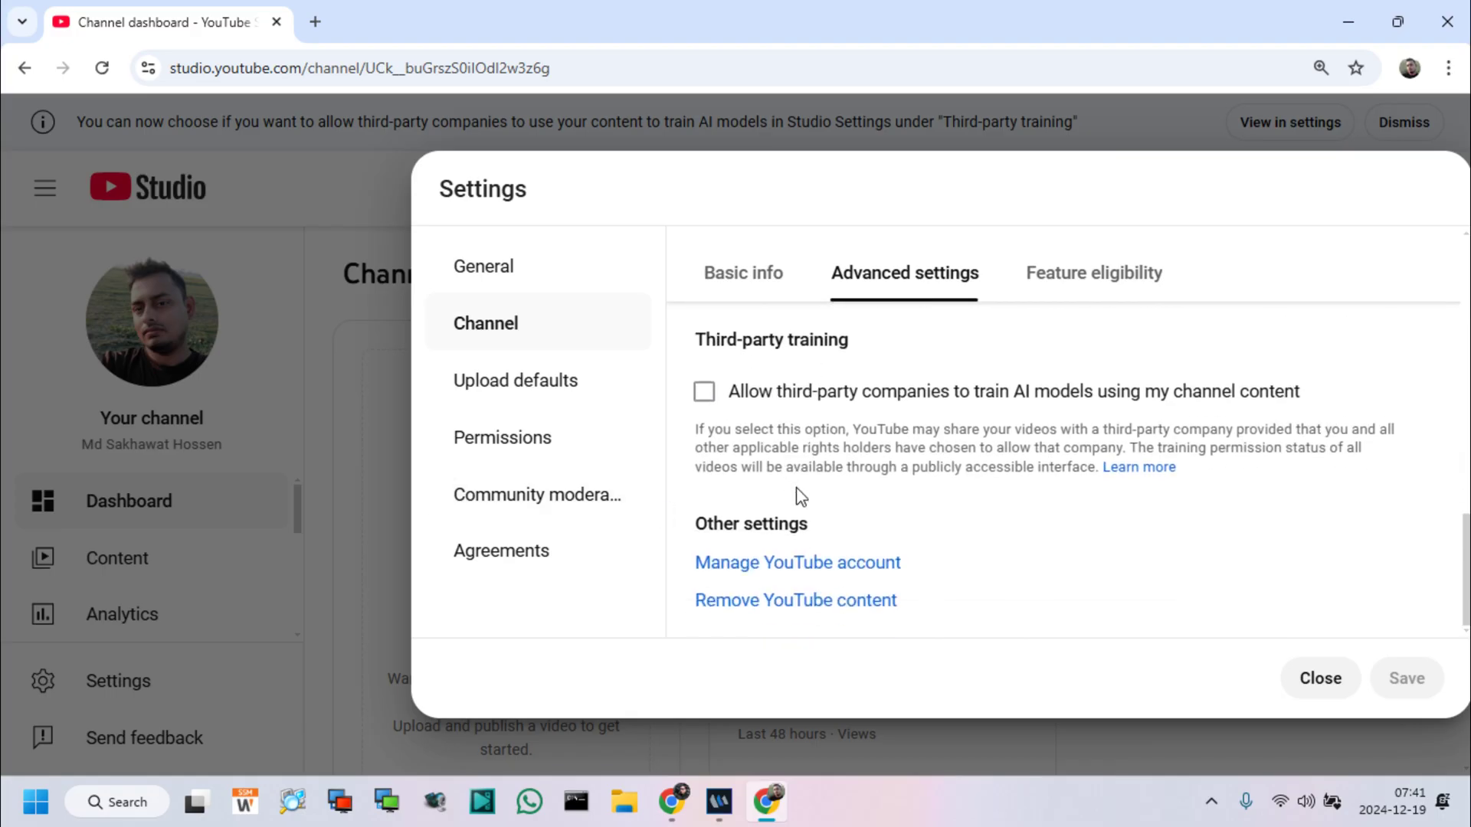
{"action": "scroll", "coordinate": [747, 482], "scroll_direction": "up", "scroll_amount": 2}
{"action": "left_click", "coordinate": [705, 500]}
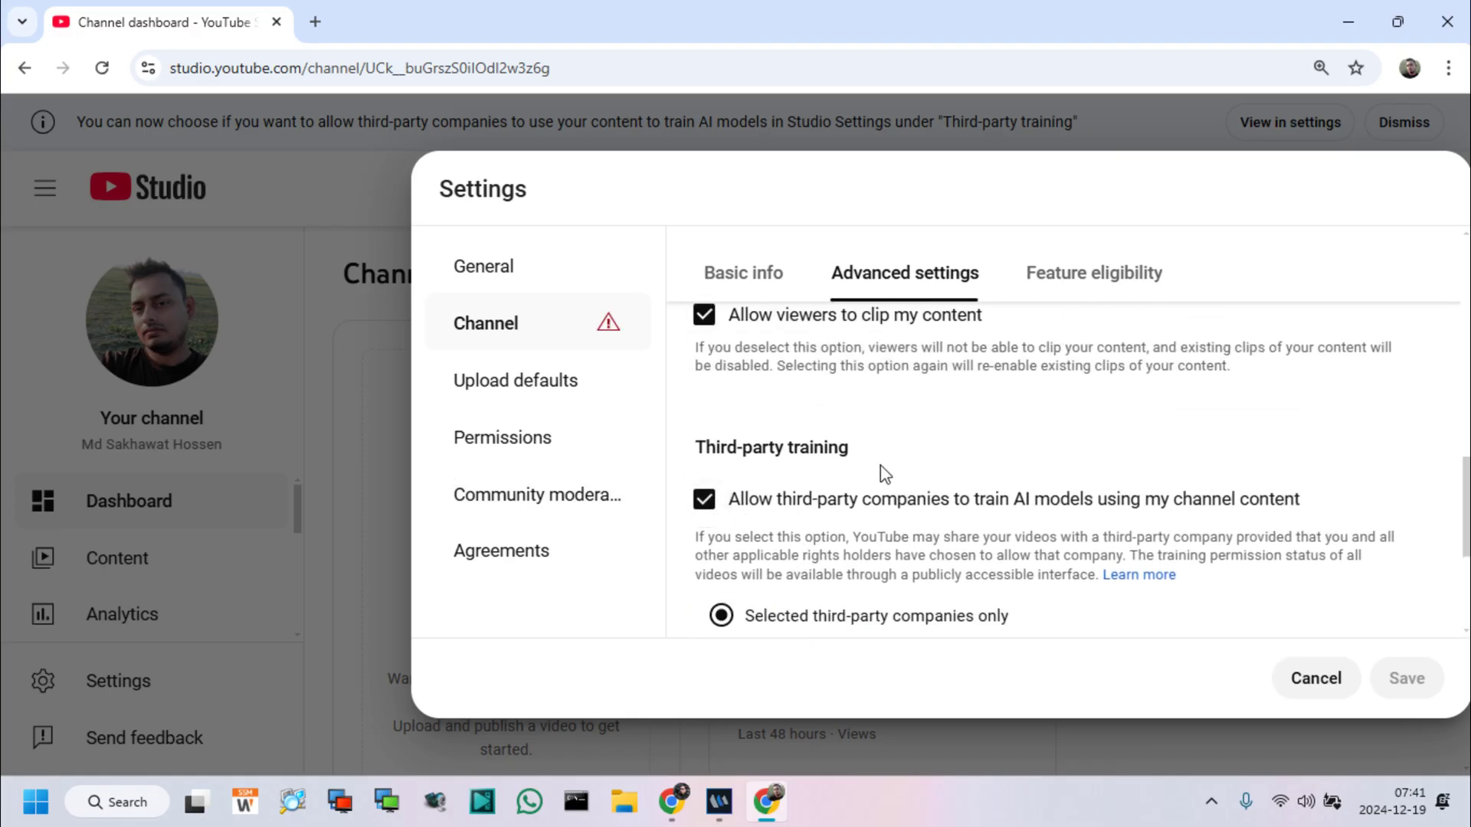
{"action": "scroll", "coordinate": [943, 490], "scroll_direction": "down", "scroll_amount": 3}
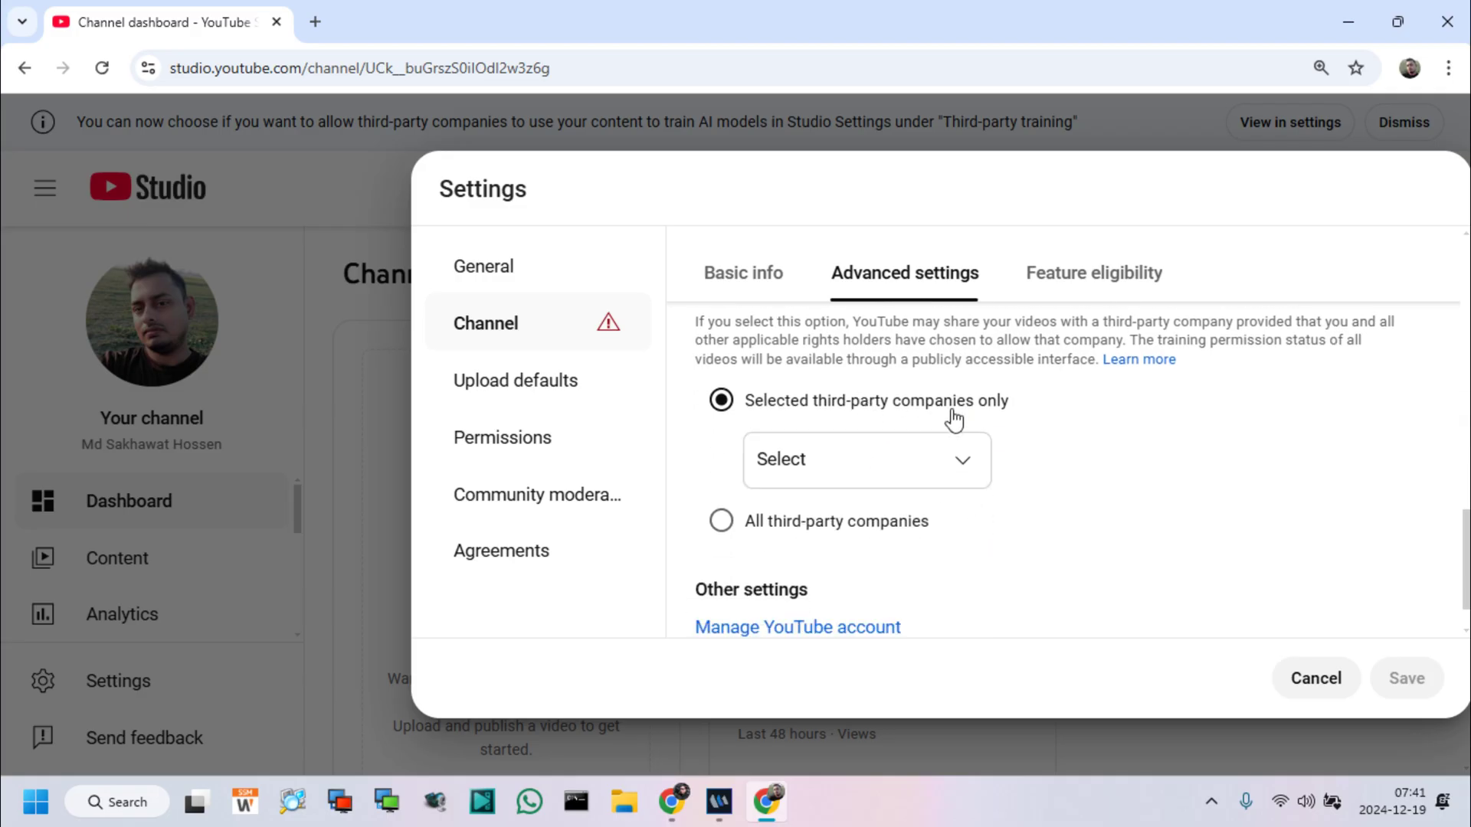
Scroll the Select company checklist from A121 Labs to xAI, then close it with Done
{"action": "left_click", "coordinate": [964, 461]}
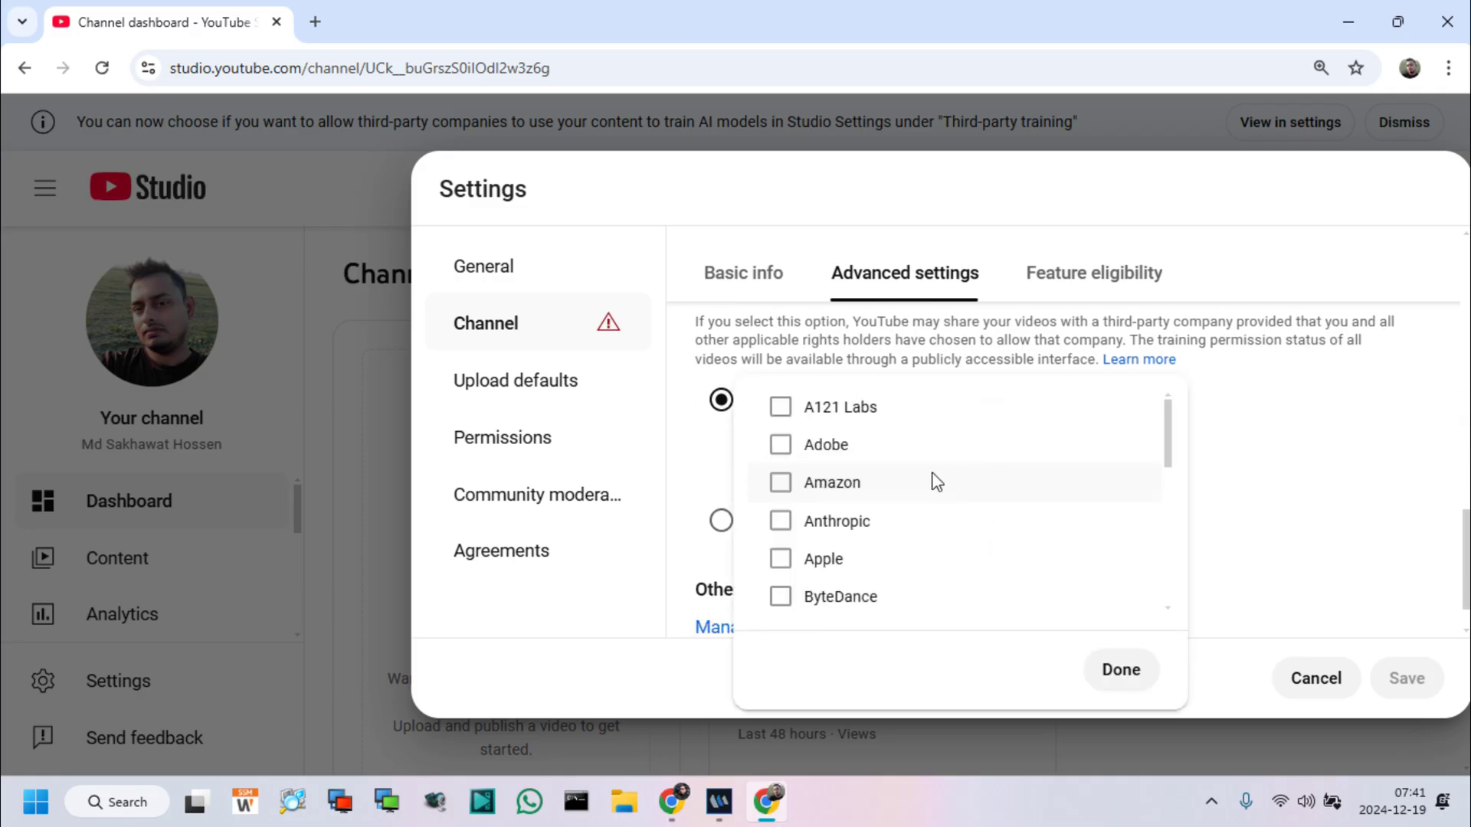
{"action": "scroll", "coordinate": [843, 424], "scroll_direction": "down", "scroll_amount": 6}
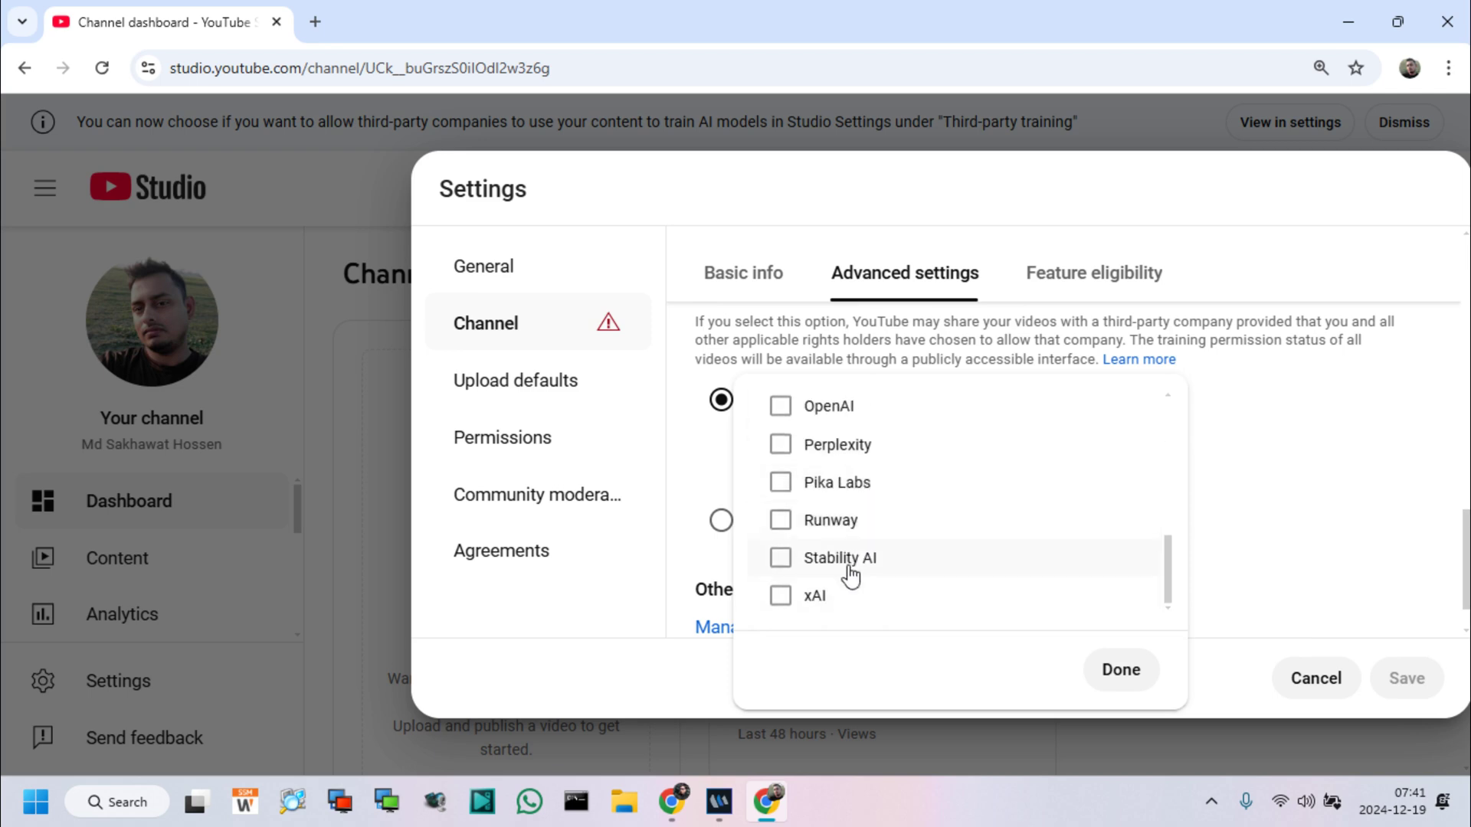
{"action": "scroll", "coordinate": [850, 573], "scroll_direction": "up", "scroll_amount": 4}
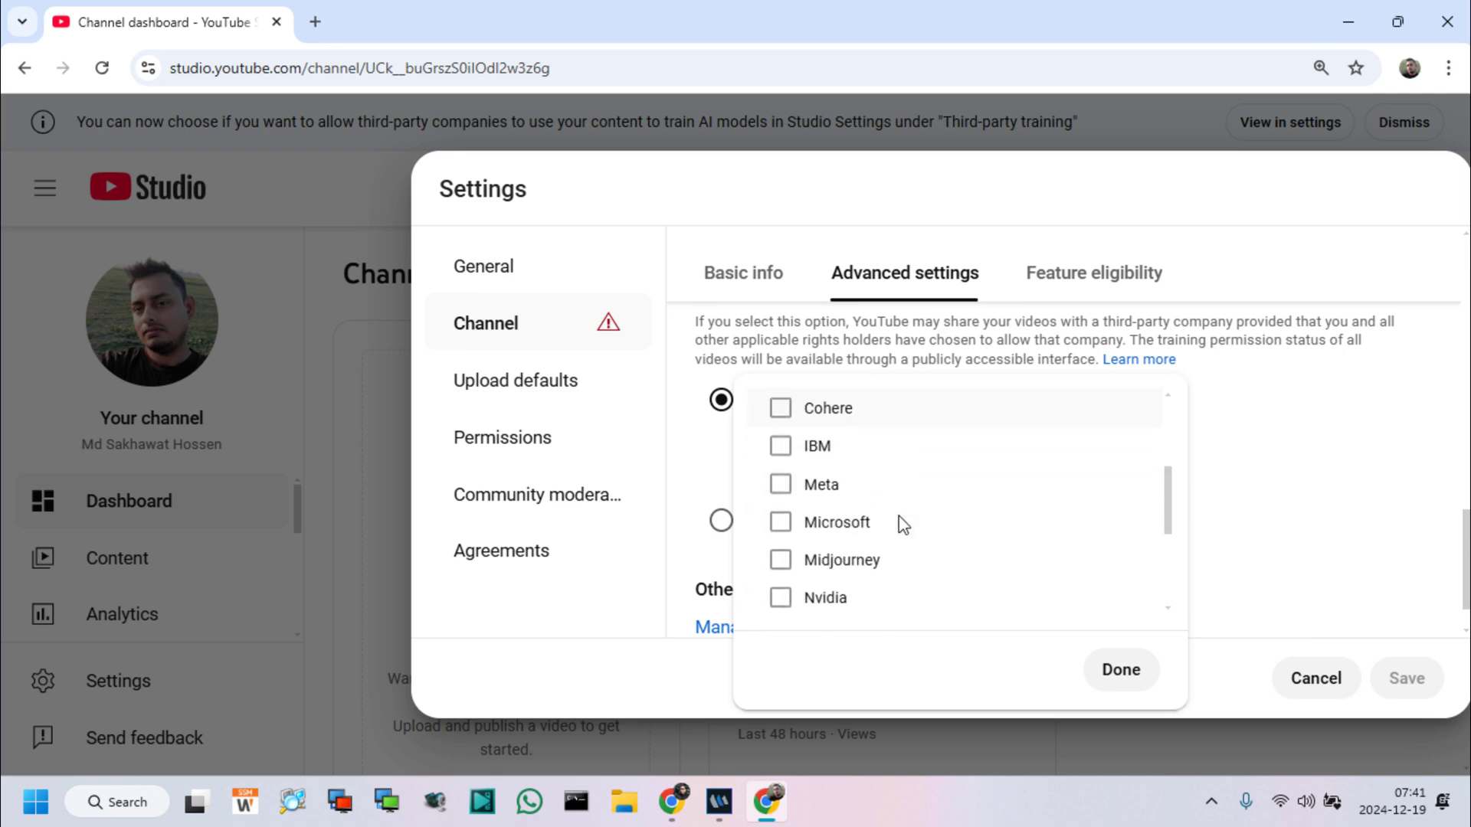
{"action": "scroll", "coordinate": [903, 525], "scroll_direction": "up", "scroll_amount": 3}
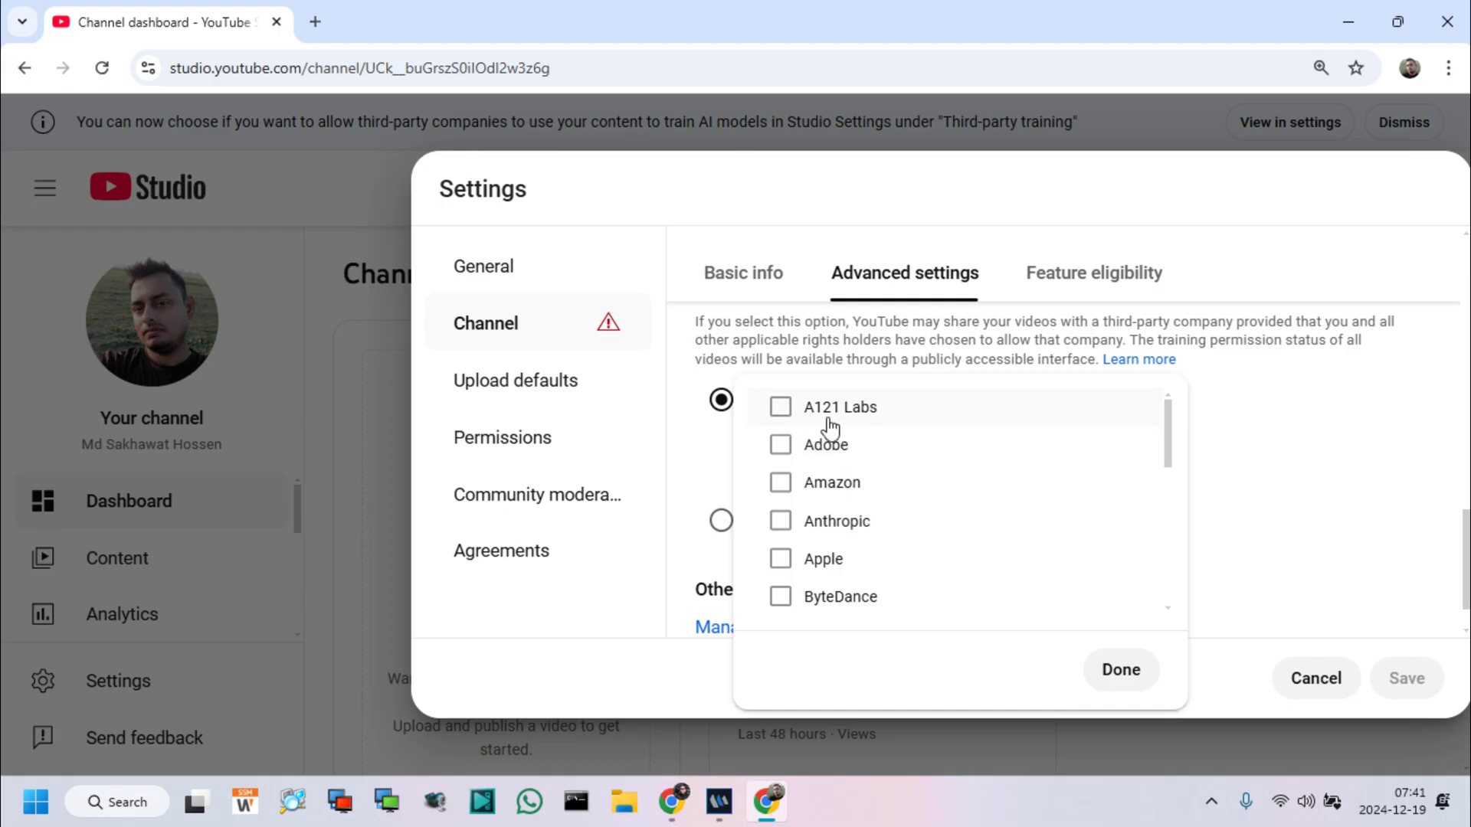
{"action": "left_click", "coordinate": [1128, 675]}
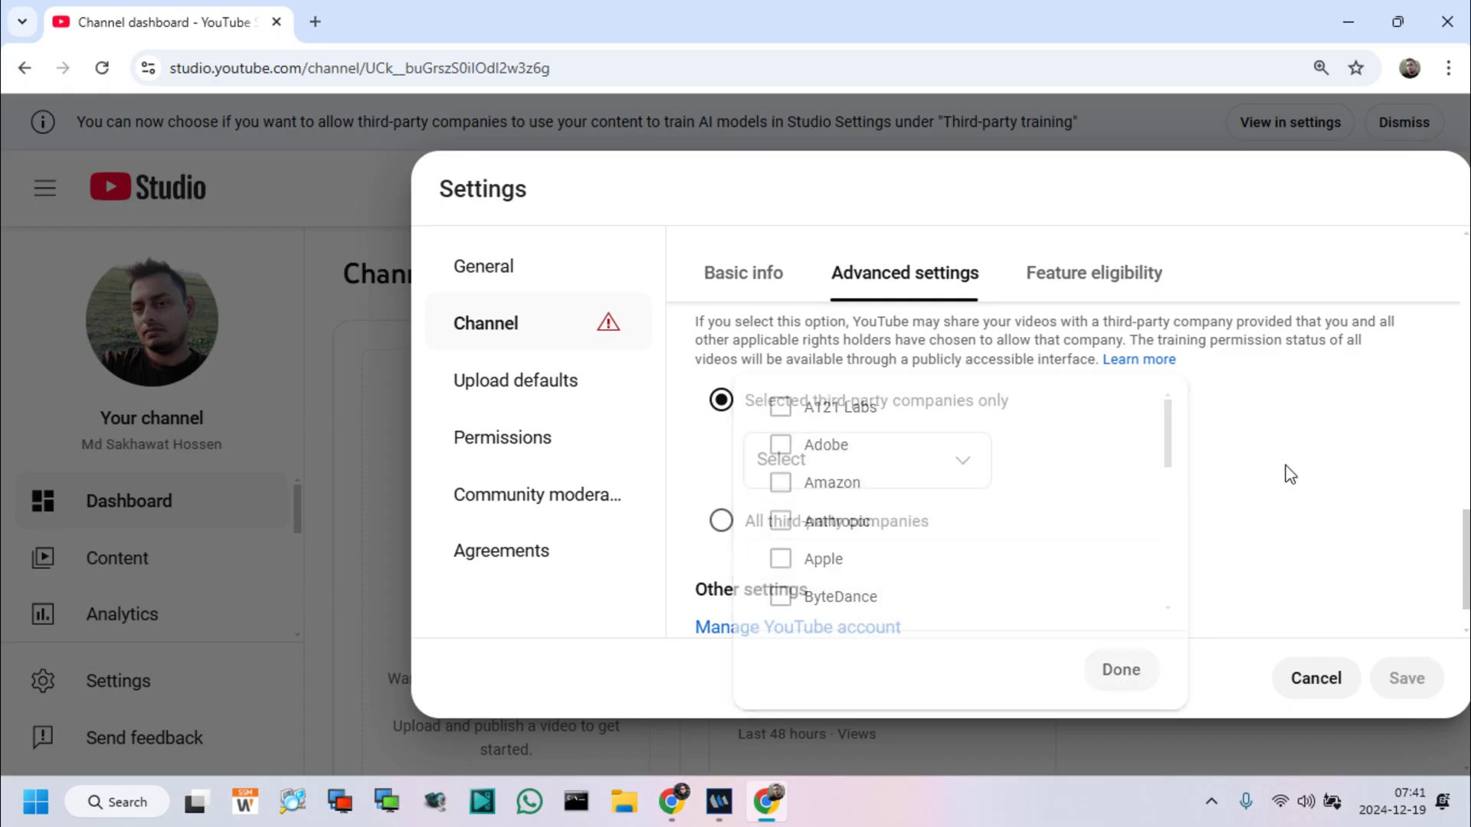
Cancel and confirm discarding the training changes, then dismiss the dashboard AI-training notice
{"action": "left_click", "coordinate": [1334, 687]}
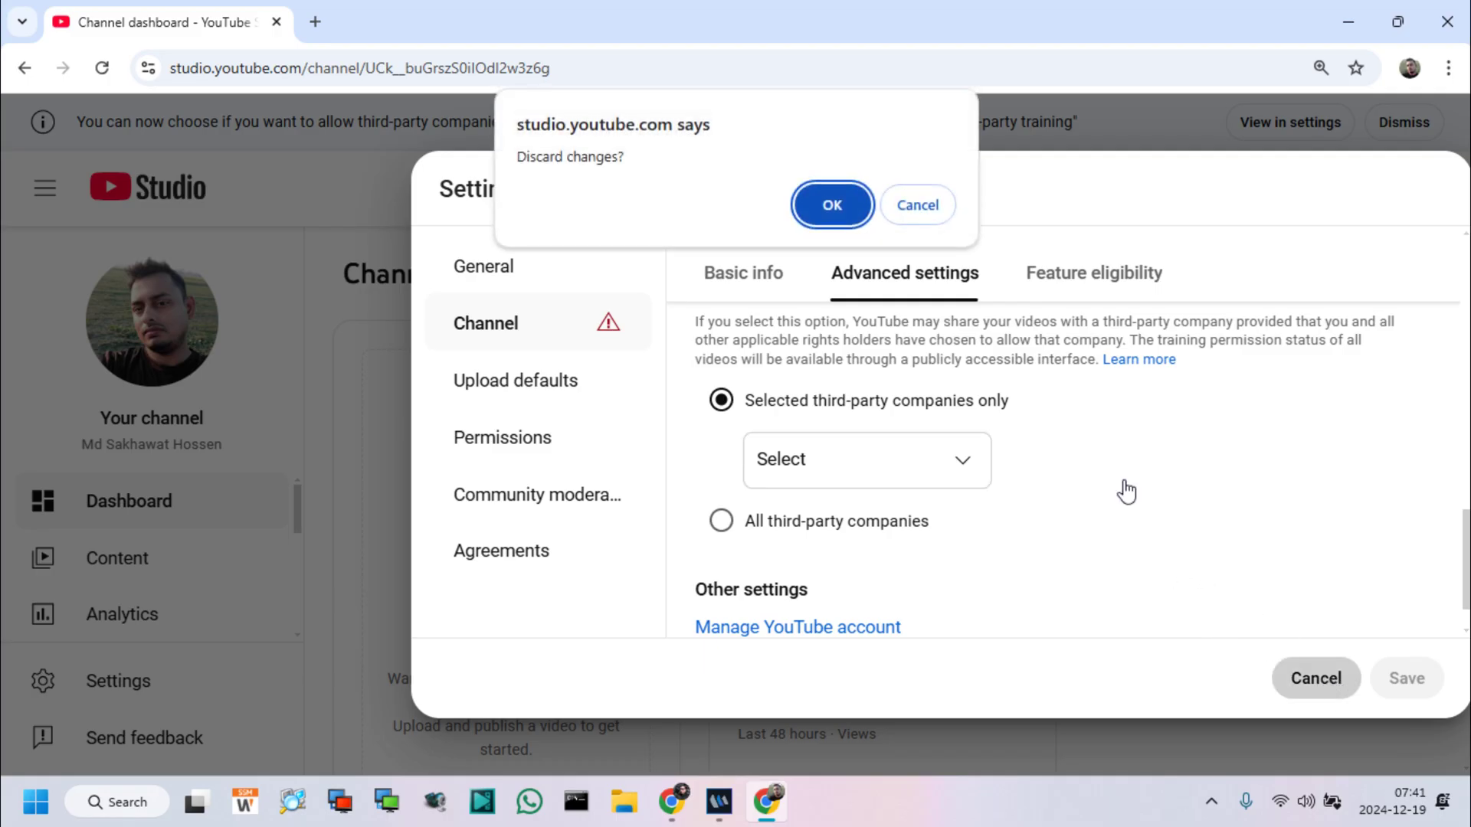
{"action": "left_click", "coordinate": [844, 204]}
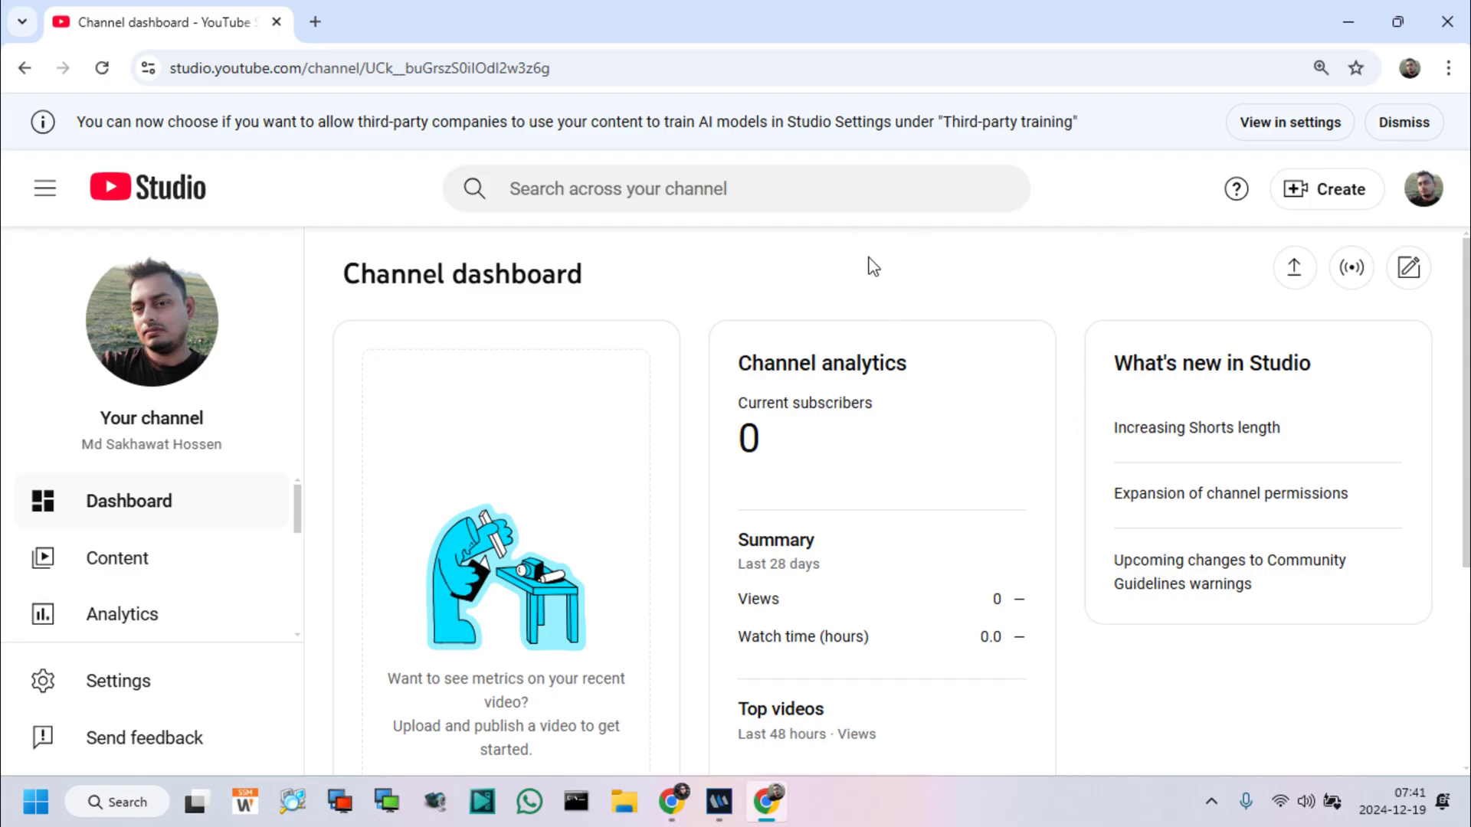
{"action": "left_click", "coordinate": [1408, 124]}
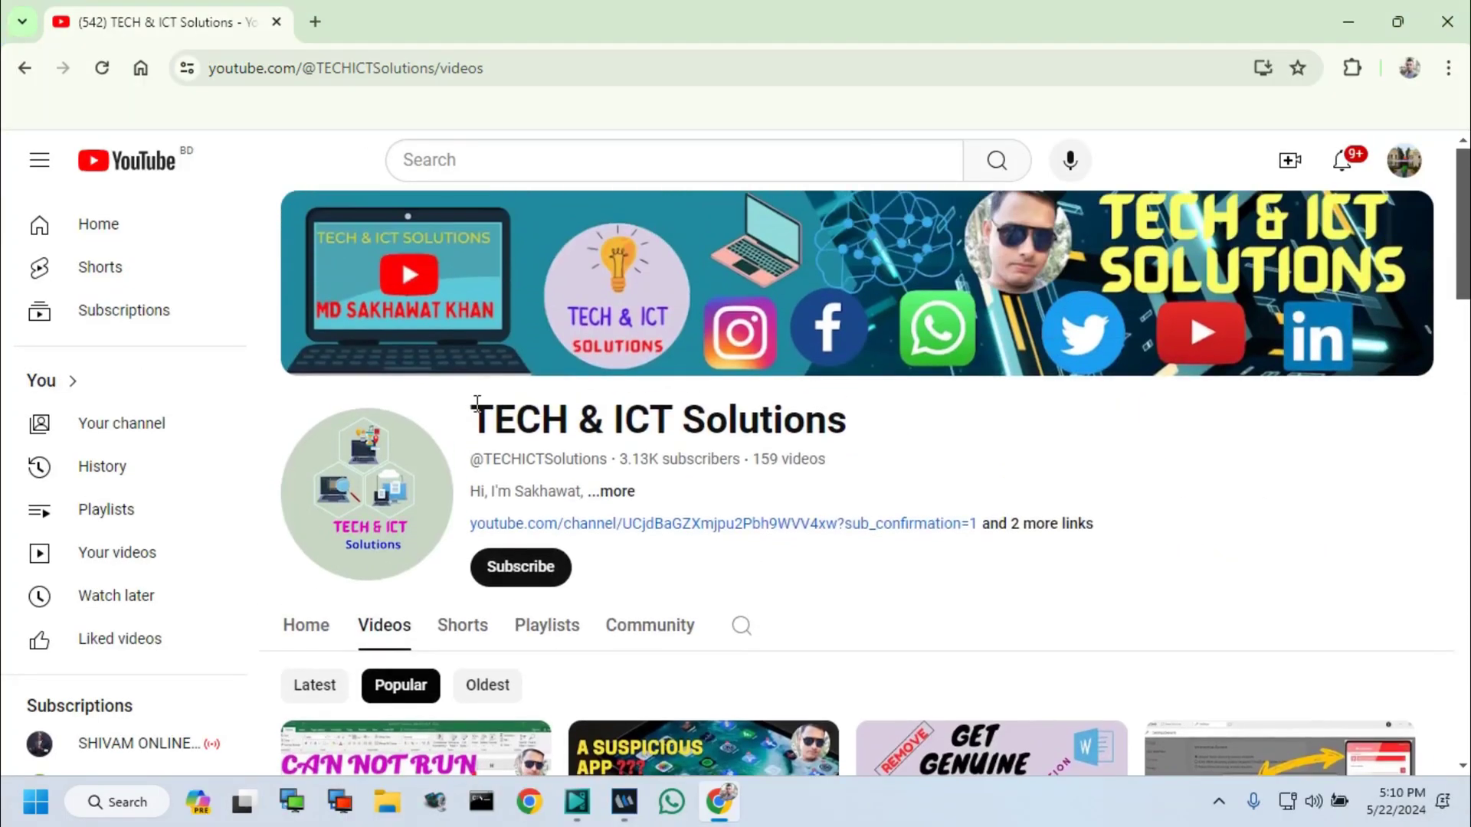
{"action": "left_click_drag", "start_coordinate": [477, 403], "coordinate": [854, 401]}
Subscribe to TECH & ICT Solutions with notifications set to All, then browse its videos
{"action": "left_click", "coordinate": [854, 460]}
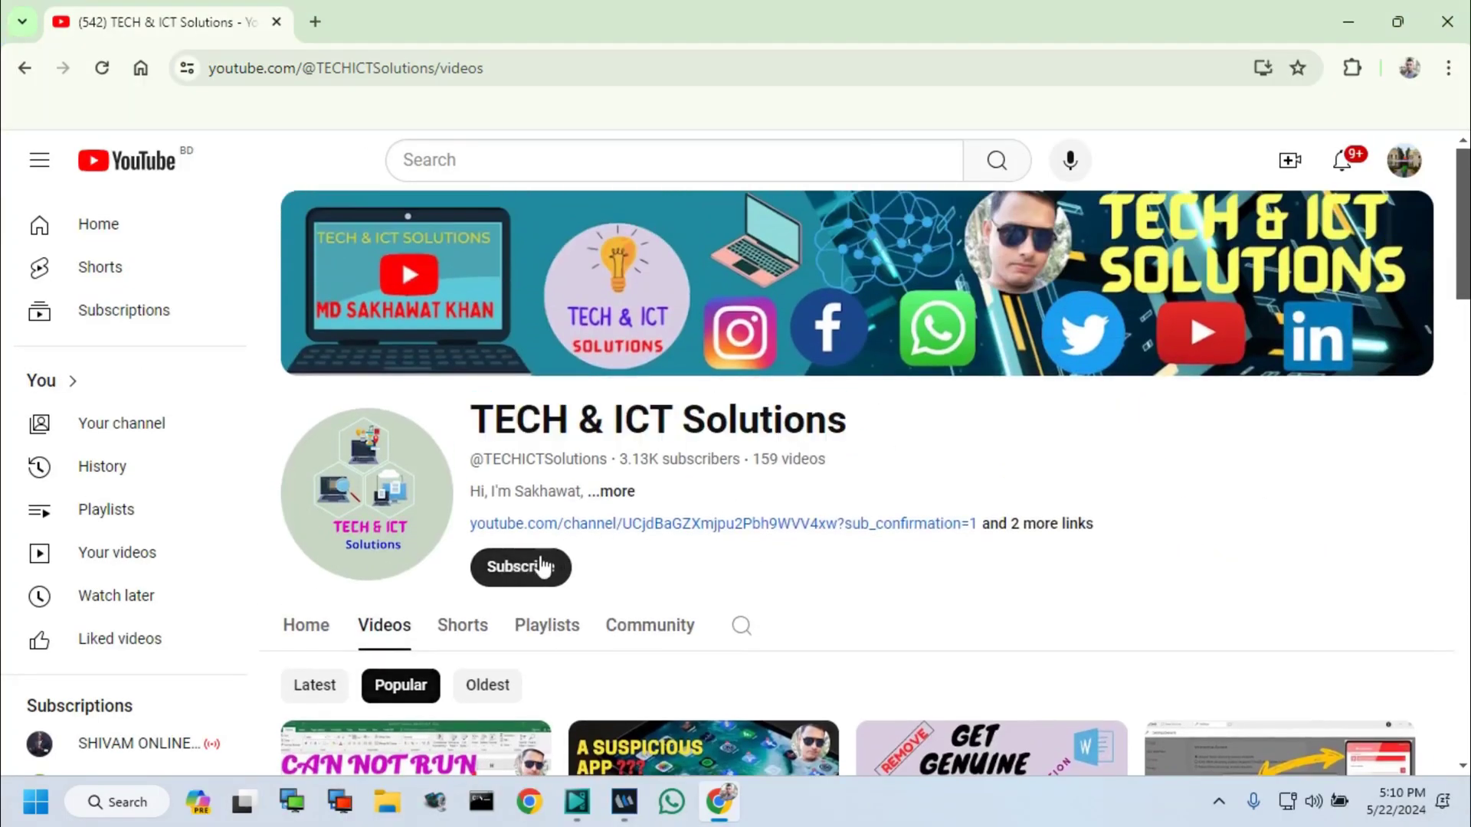
{"action": "left_click", "coordinate": [519, 570]}
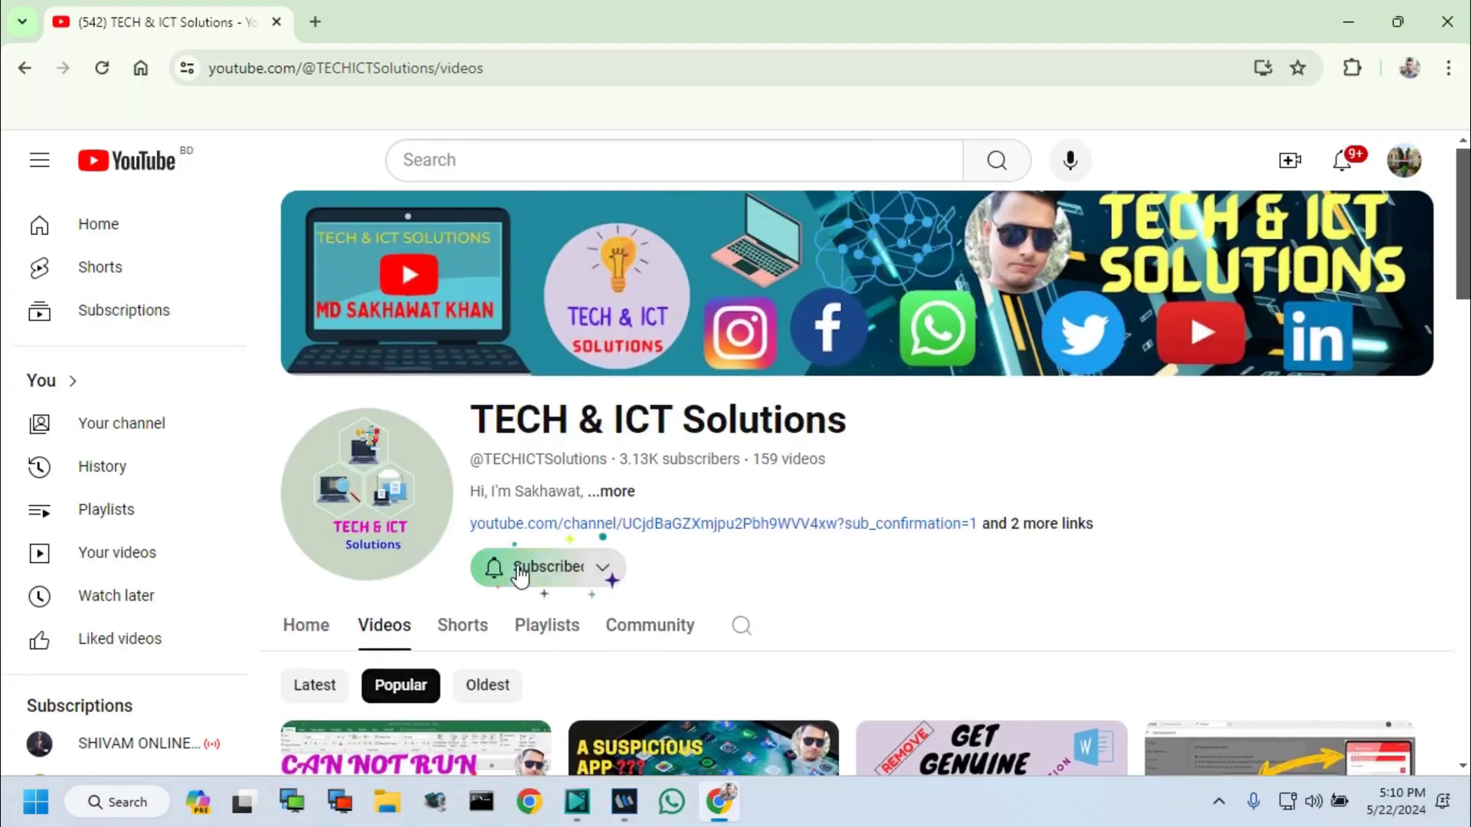
{"action": "left_click", "coordinate": [613, 572]}
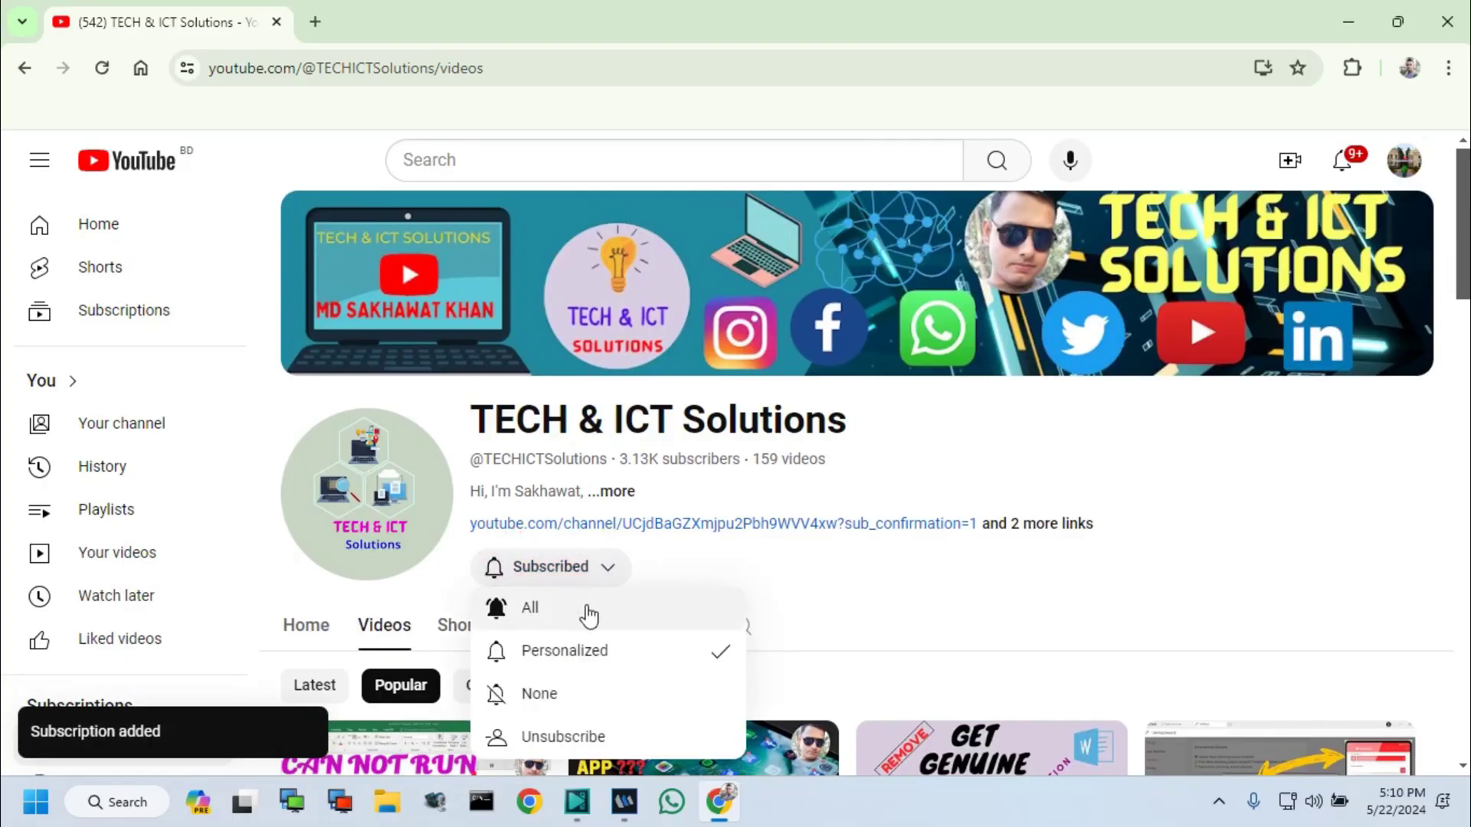
{"action": "left_click", "coordinate": [588, 610]}
{"action": "scroll", "coordinate": [771, 572], "scroll_direction": "down", "scroll_amount": 3}
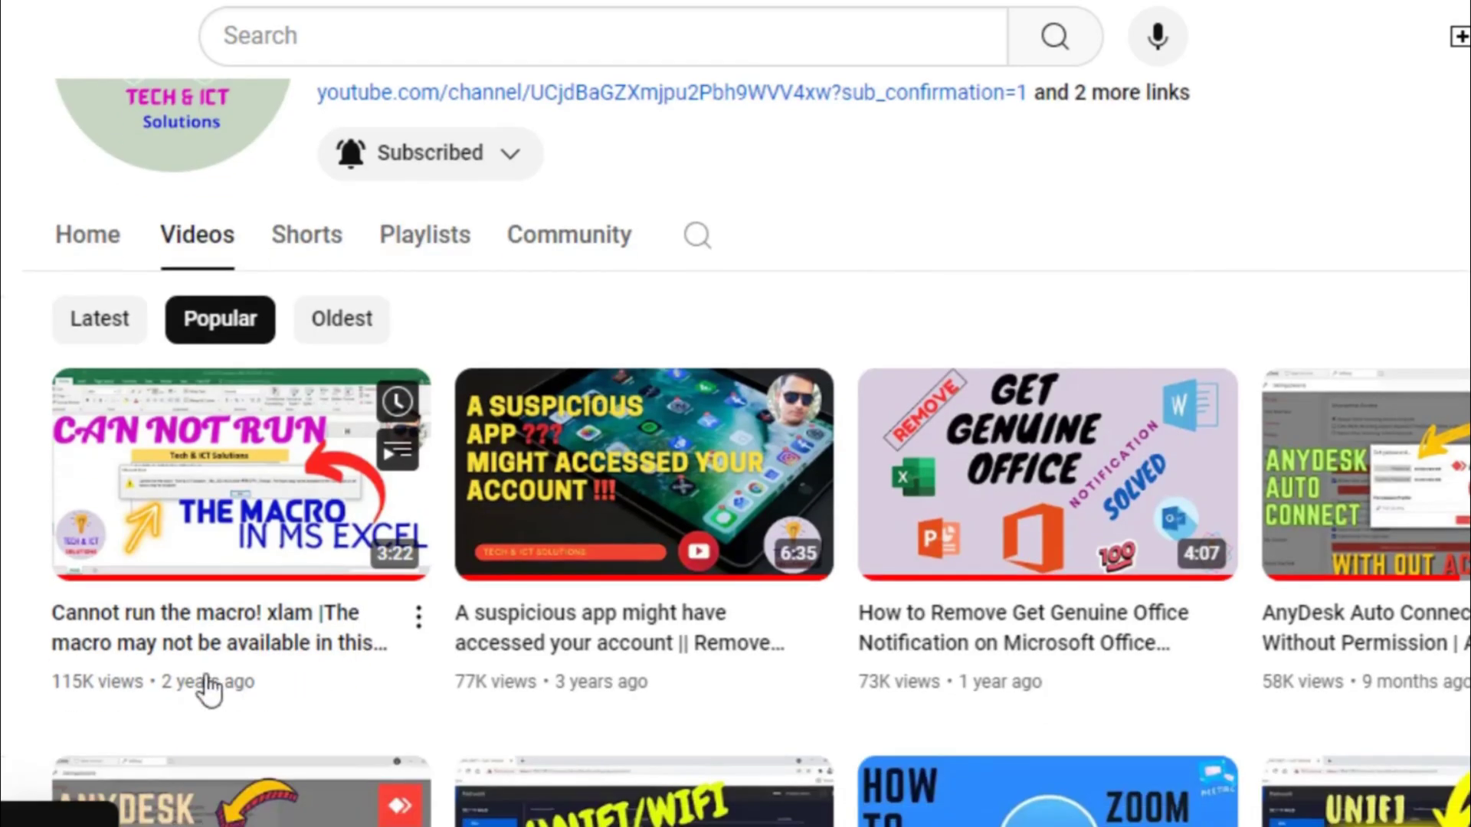
{"action": "scroll", "coordinate": [1264, 674], "scroll_direction": "down", "scroll_amount": 3}
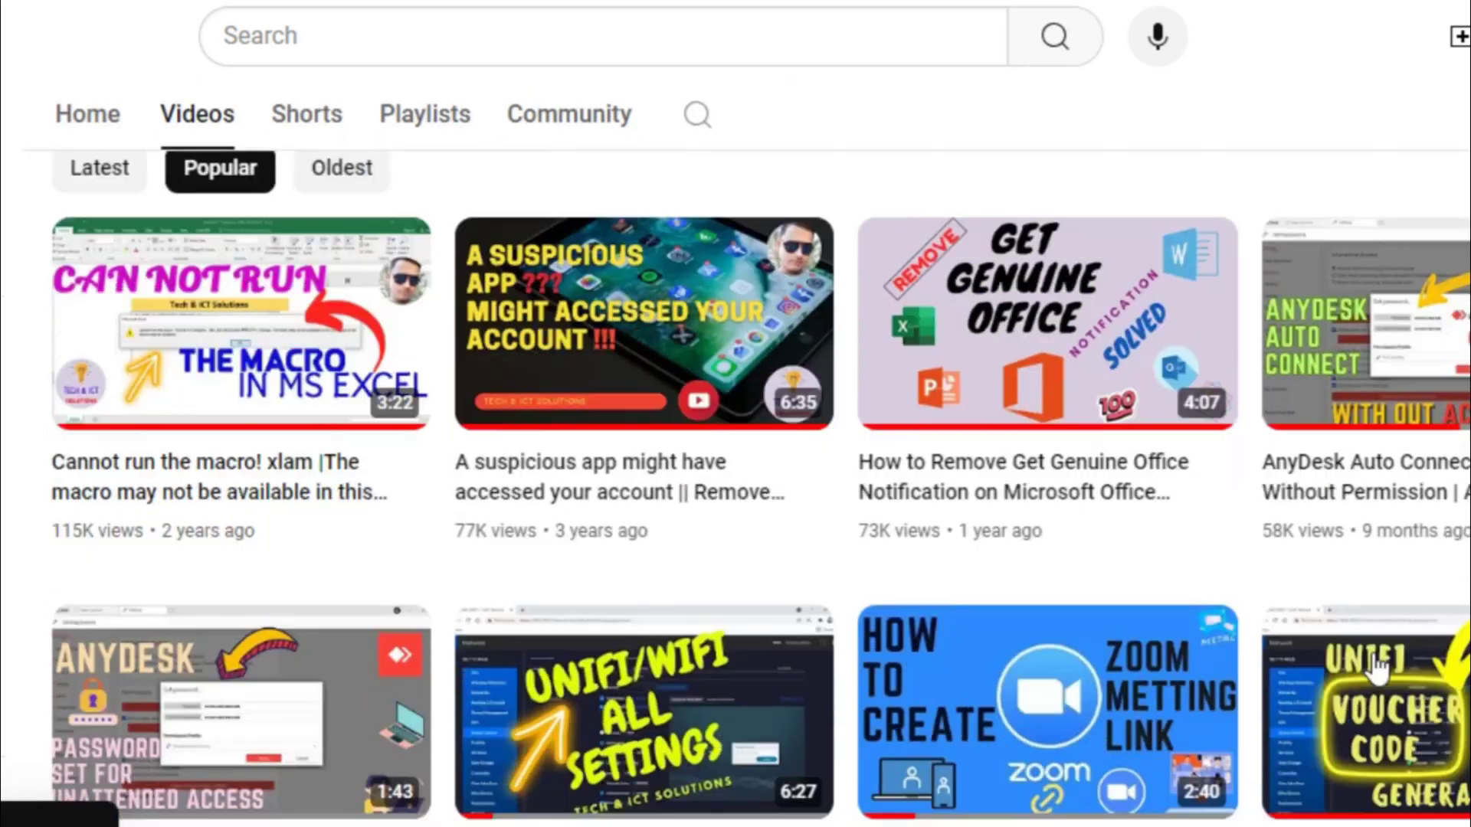
{"action": "scroll", "coordinate": [329, 667], "scroll_direction": "down", "scroll_amount": 2}
{"action": "scroll", "coordinate": [436, 628], "scroll_direction": "up", "scroll_amount": 8}
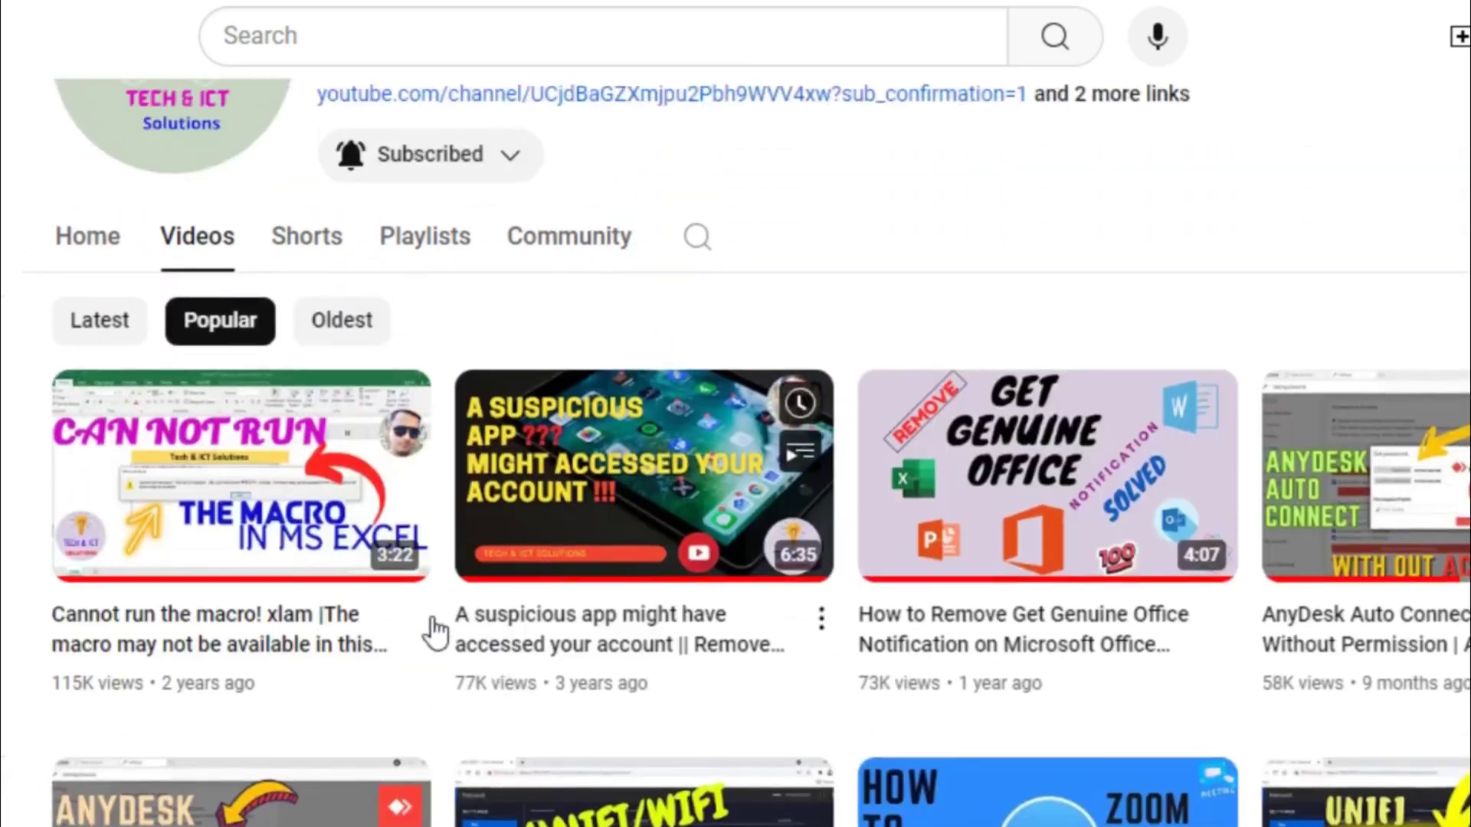